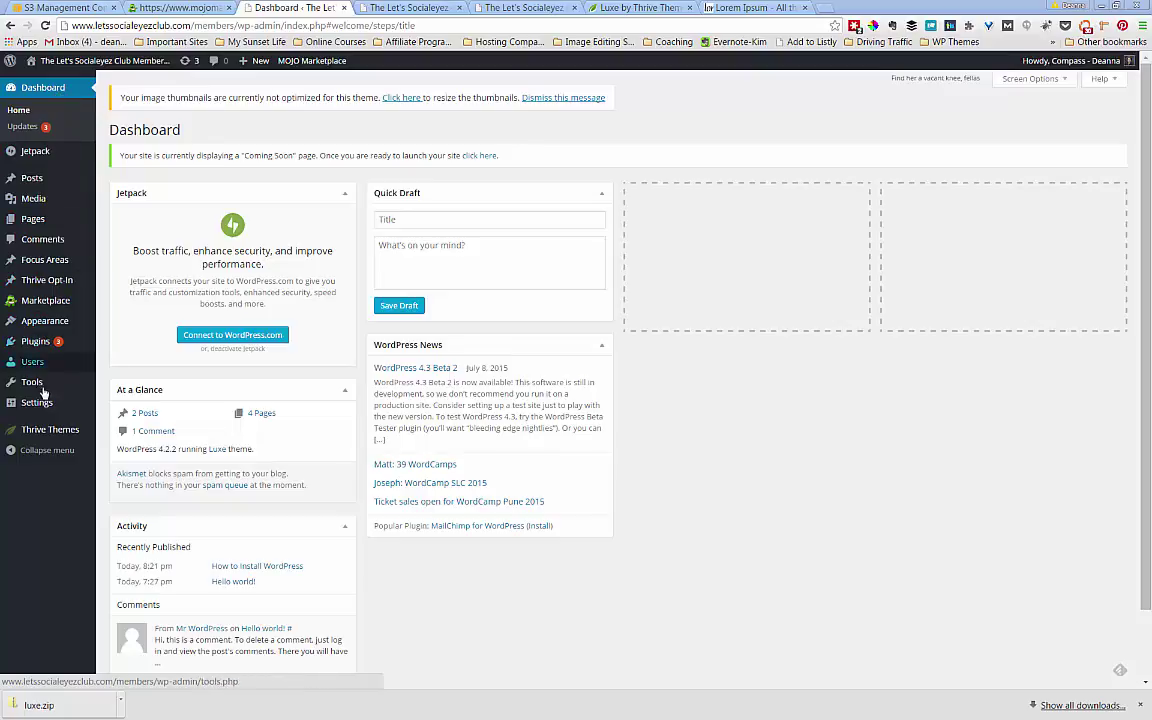
- Open Settings > General, then switch to the members site's front-page tab
mouse_move(43, 408)
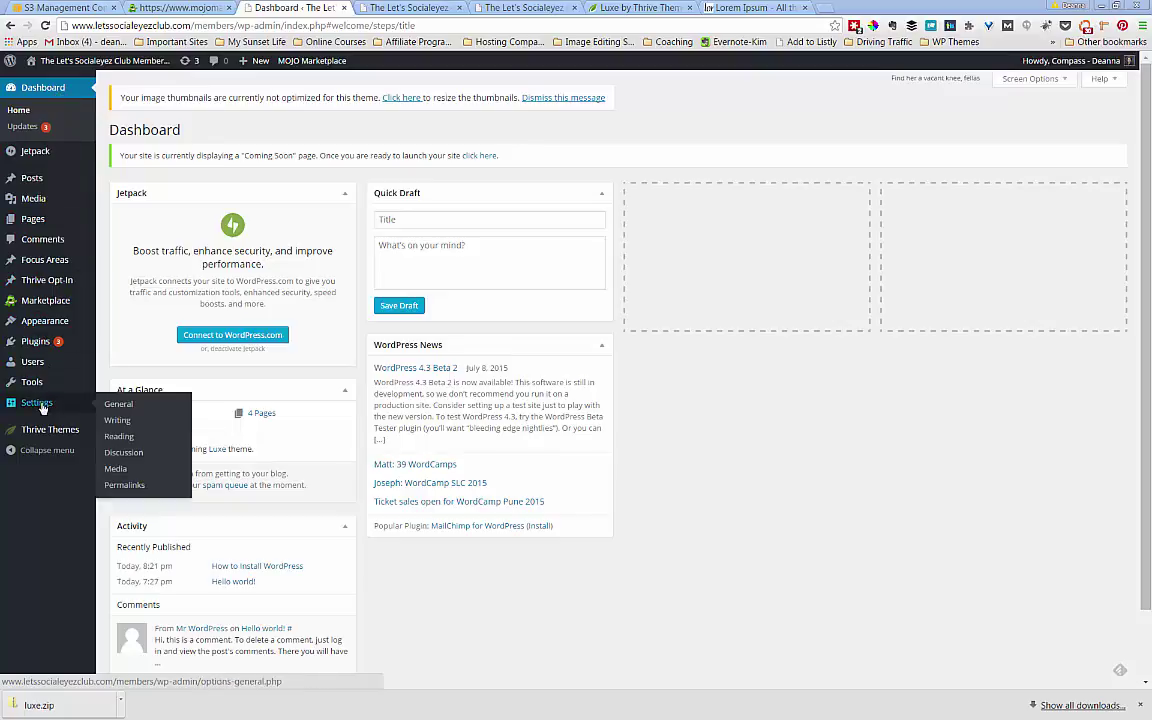
left_click(116, 404)
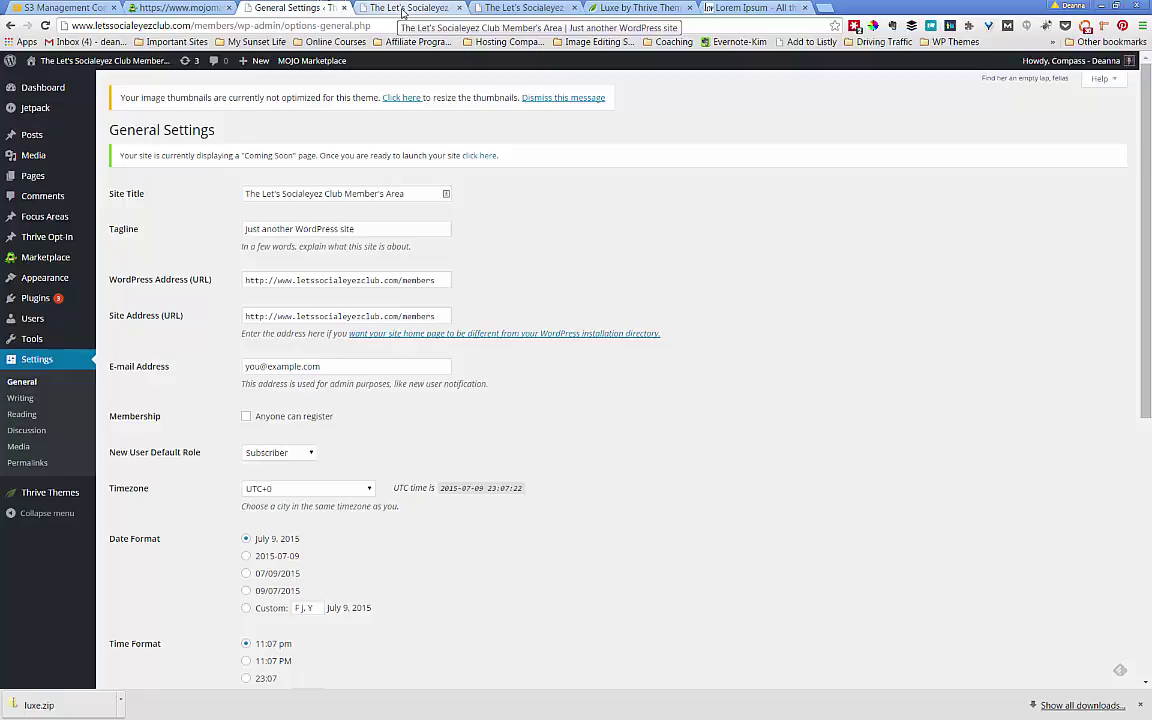
left_click(404, 9)
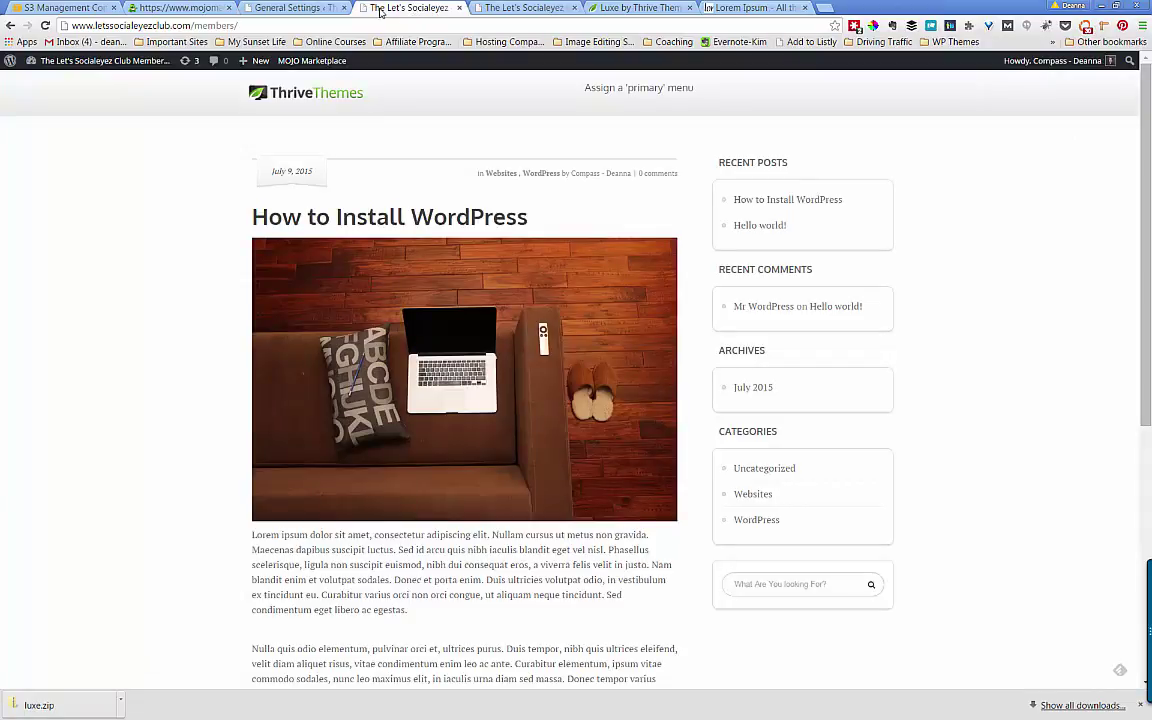
- Switch back to the General Settings browser tab
left_click(295, 8)
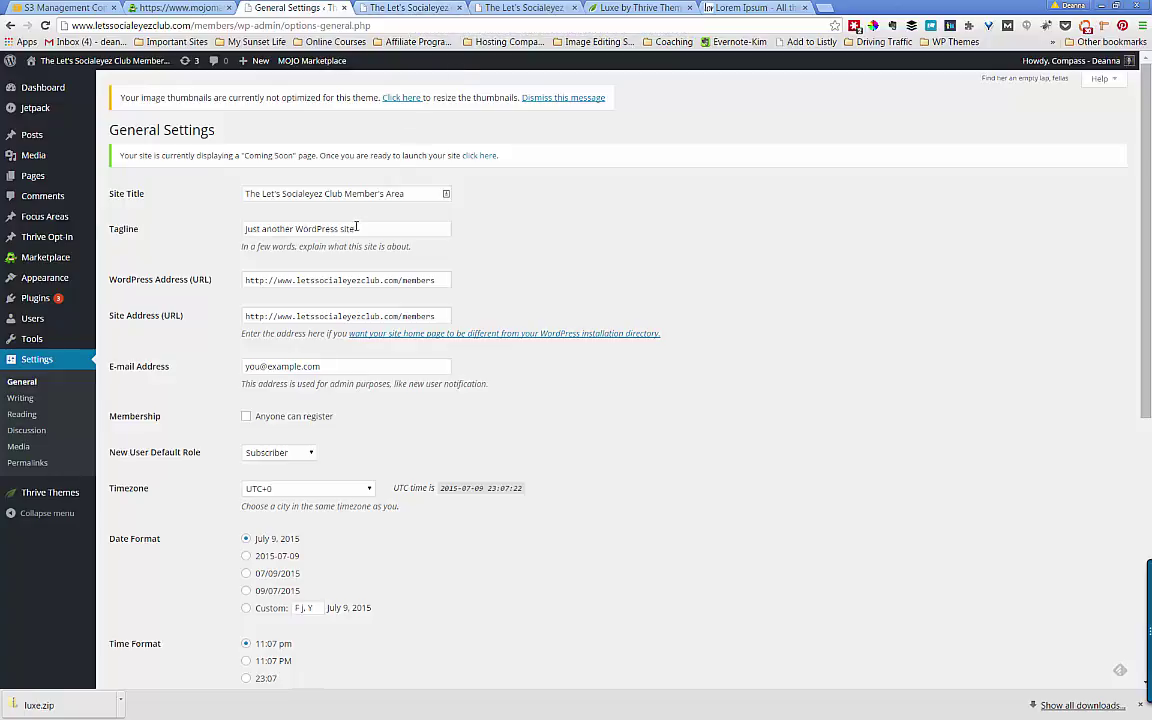
- Replace the tagline with 'your resource for do-it-yourself marketing' via the autocomplete suggestion
left_click(263, 228)
left_click(159, 229)
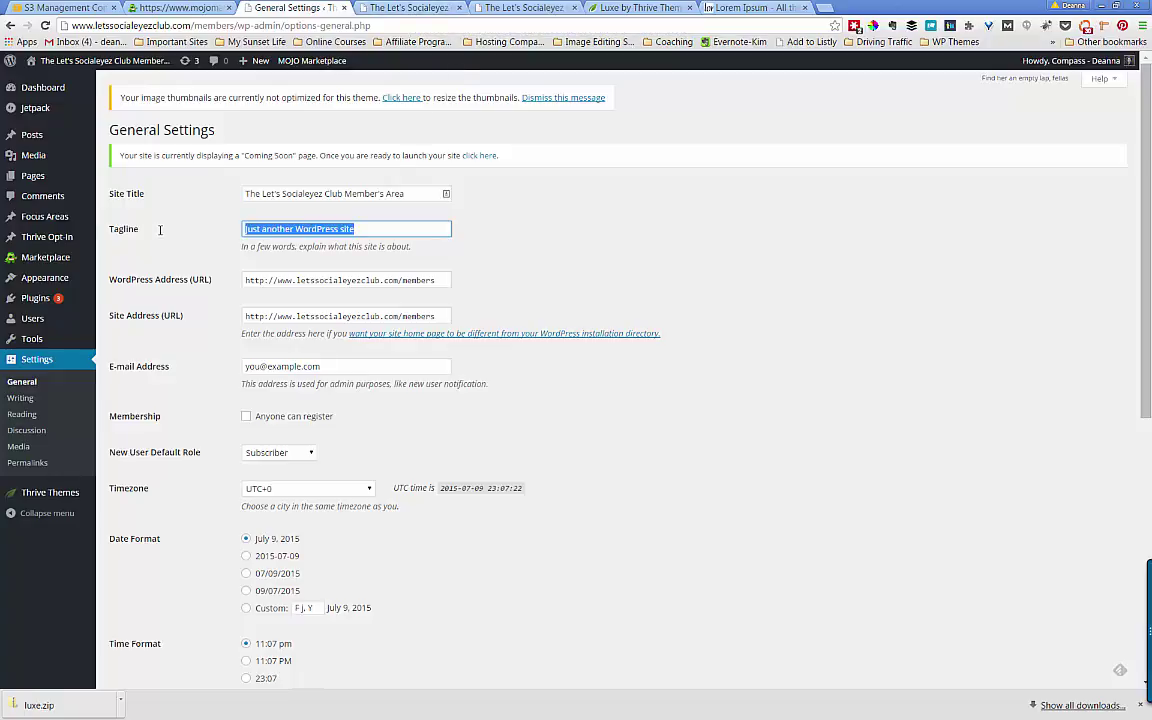
key("BackSpace")
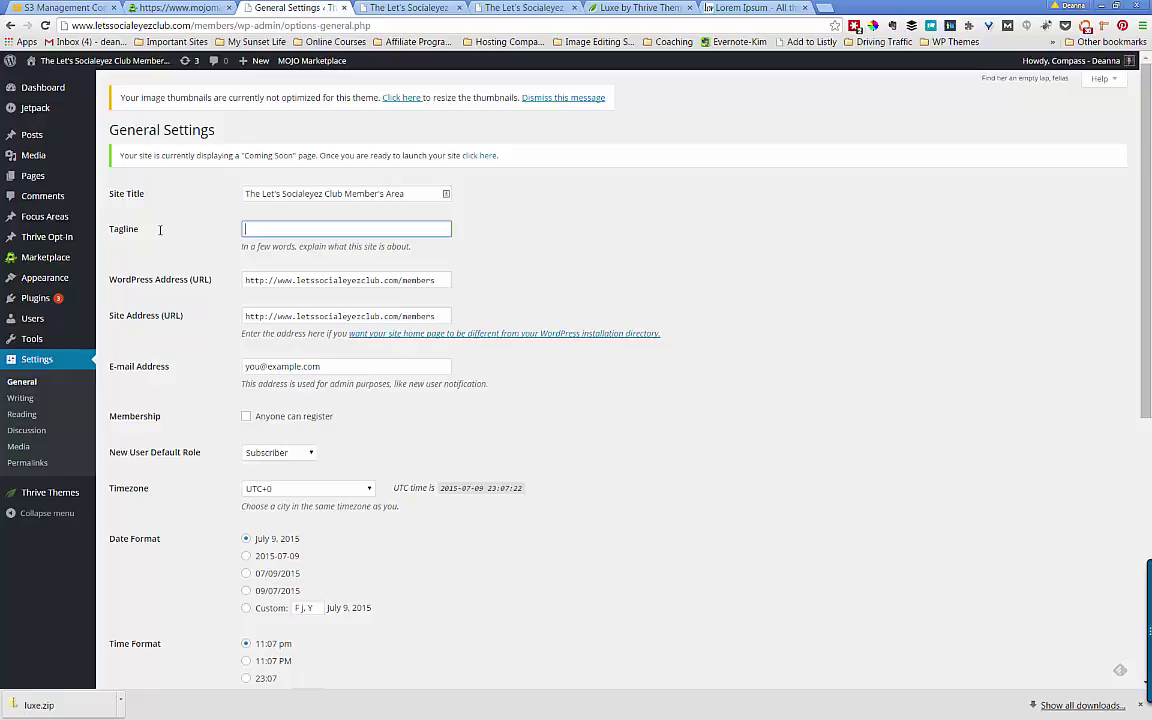
type("YOur")
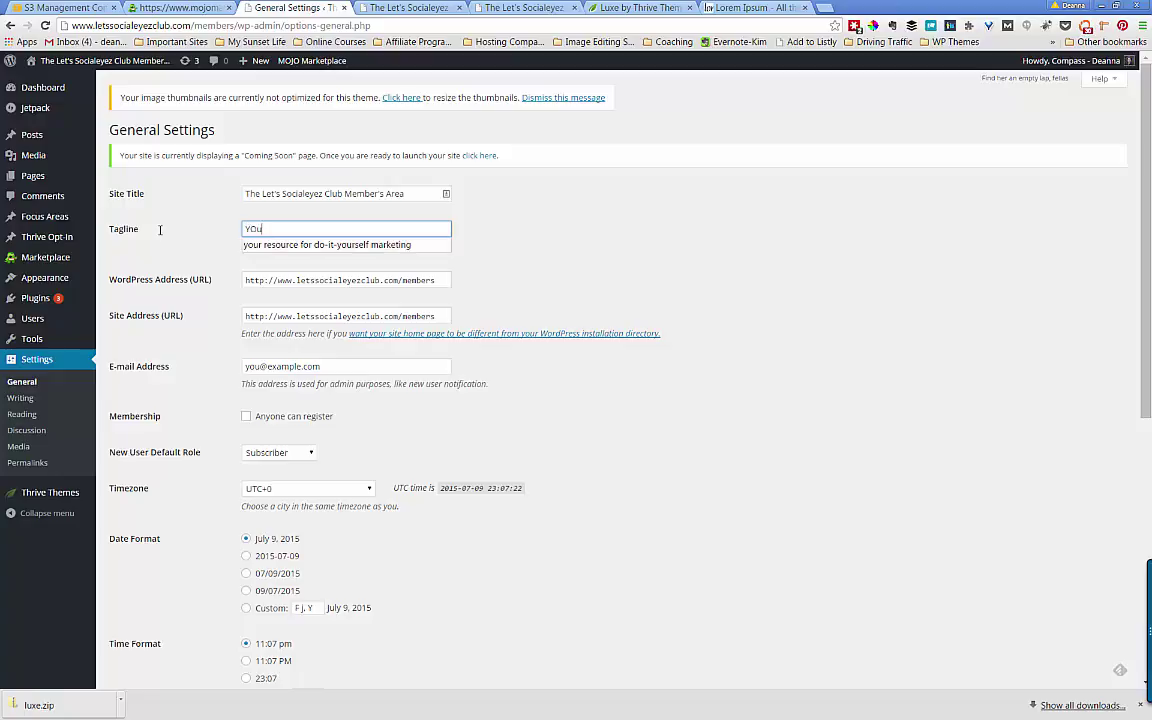
key("BackSpace")
key("BackSpace")
key("Down")
key("Tab")
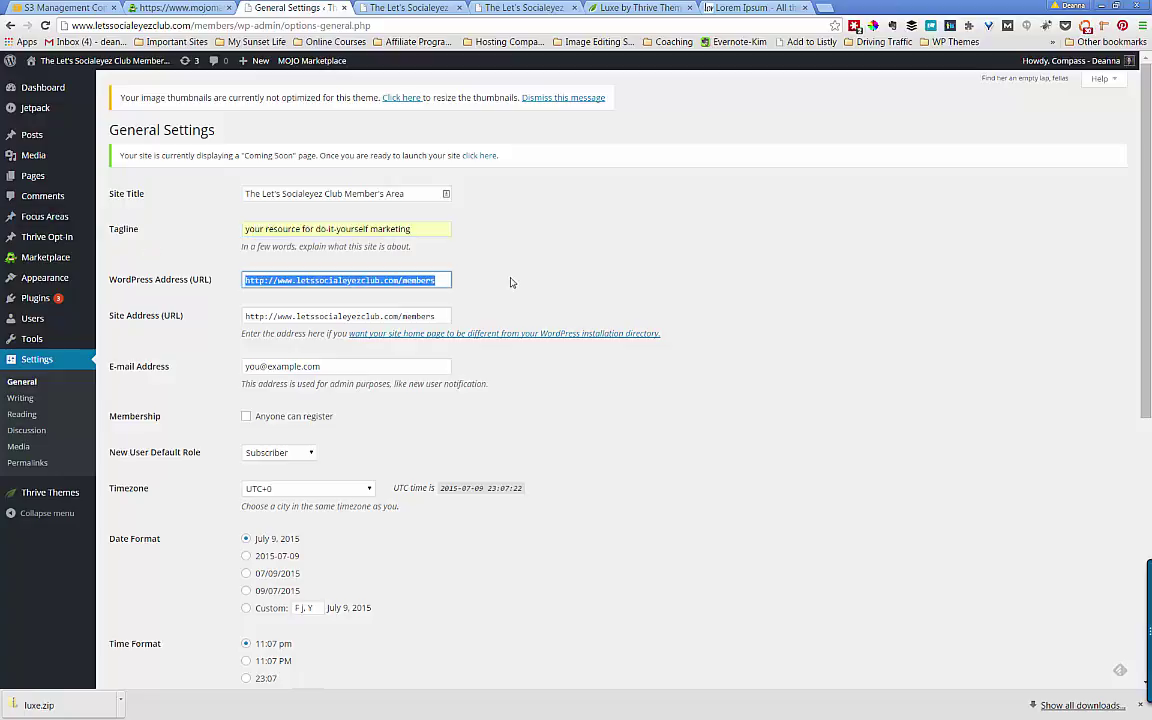
left_click(419, 228)
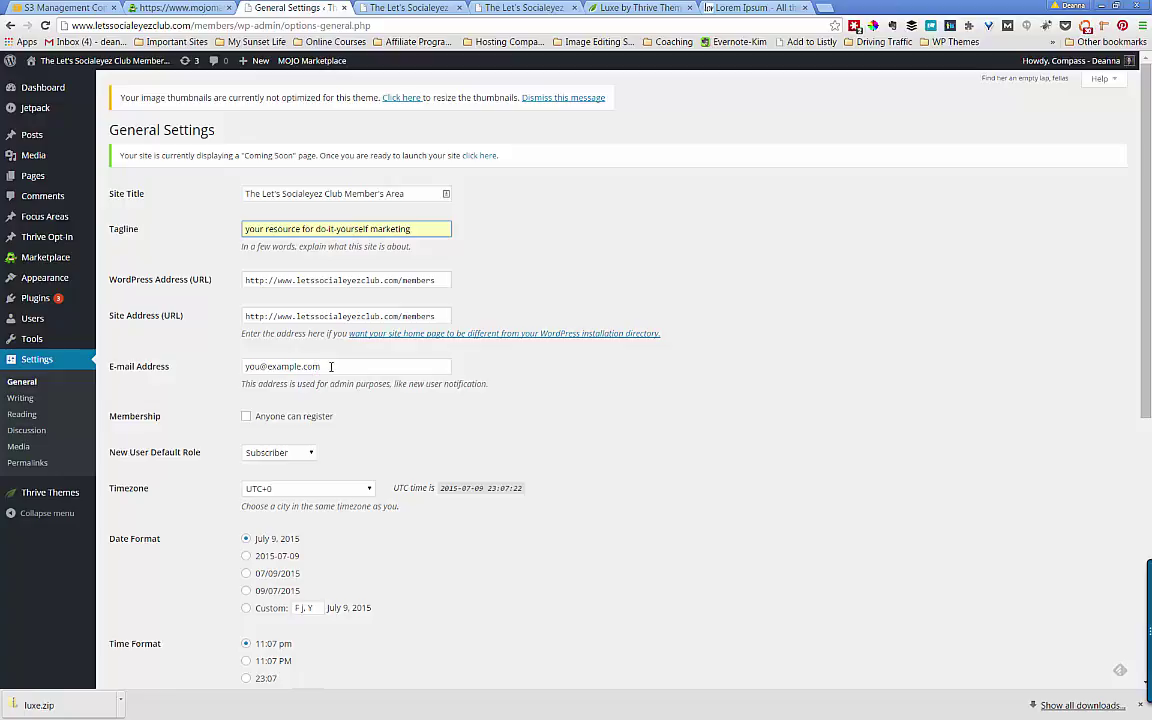
- Replace the example admin e-mail with the owner's address and tick 'Anyone can register'
left_click_drag(331, 366, 211, 366)
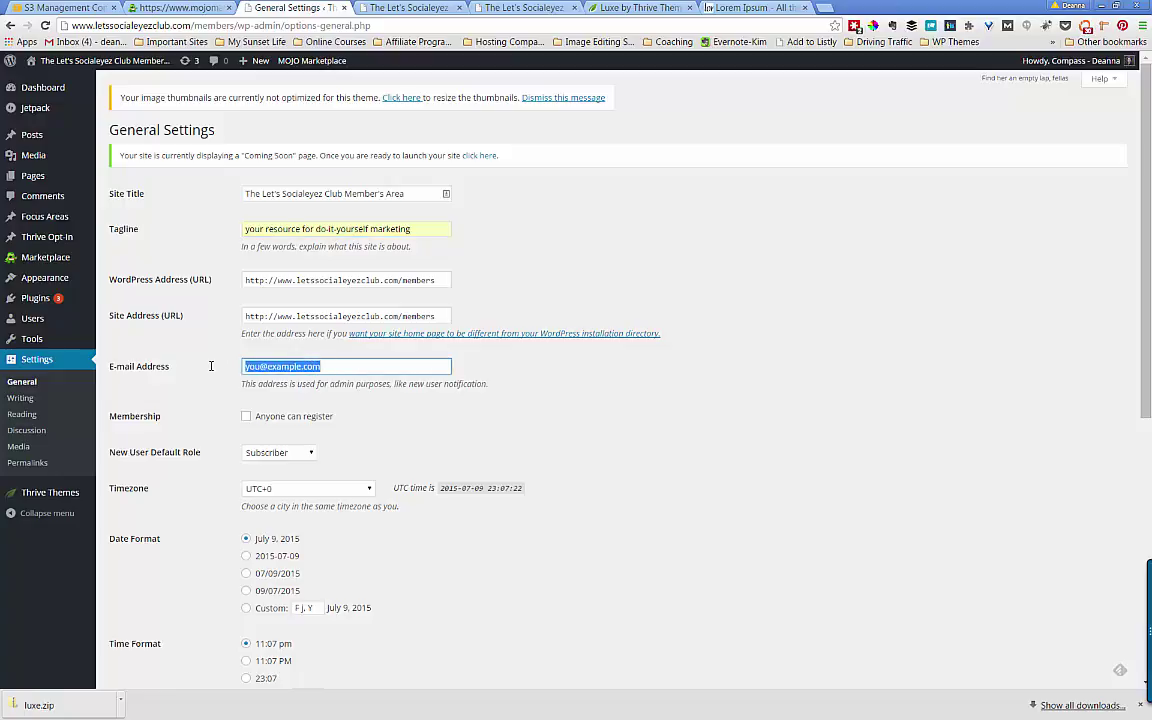
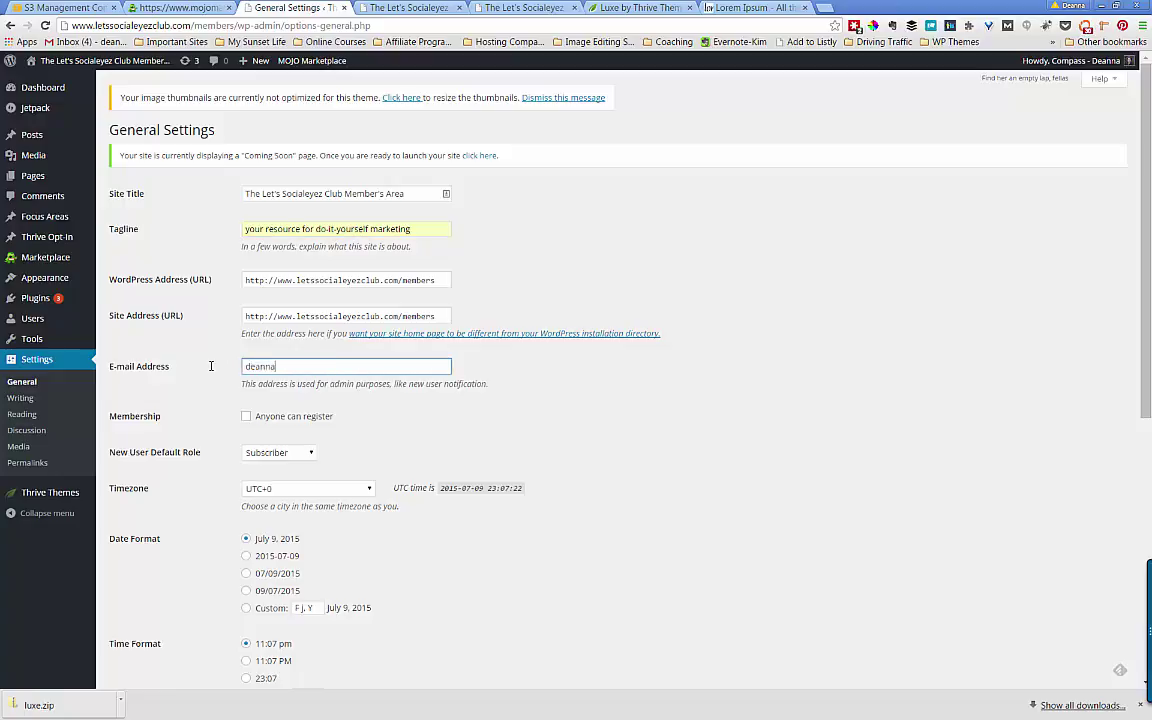
key("Tab")
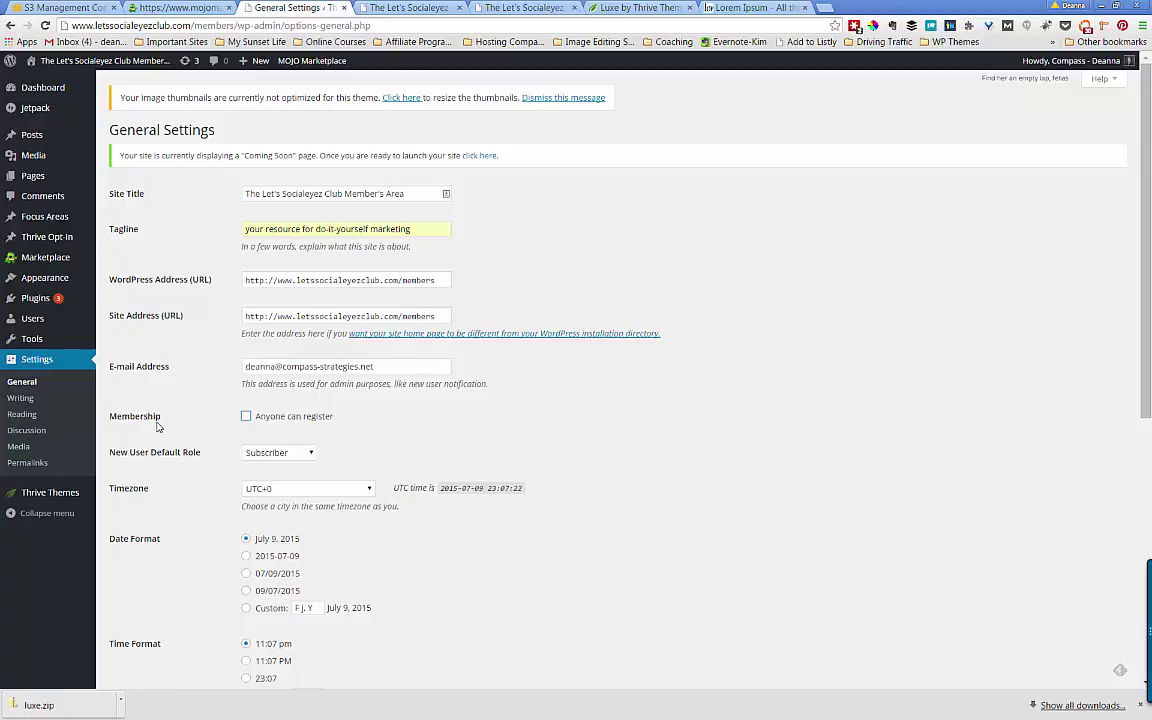
left_click(247, 416)
scroll(318, 362, "down", 2)
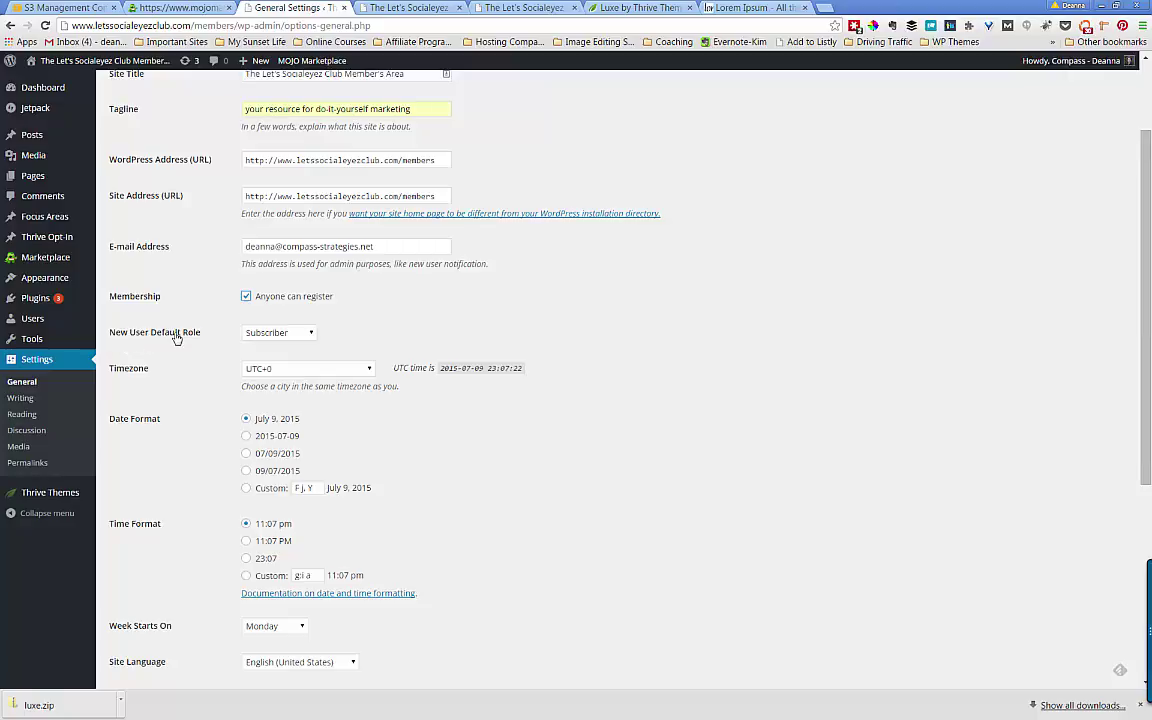
left_click(310, 334)
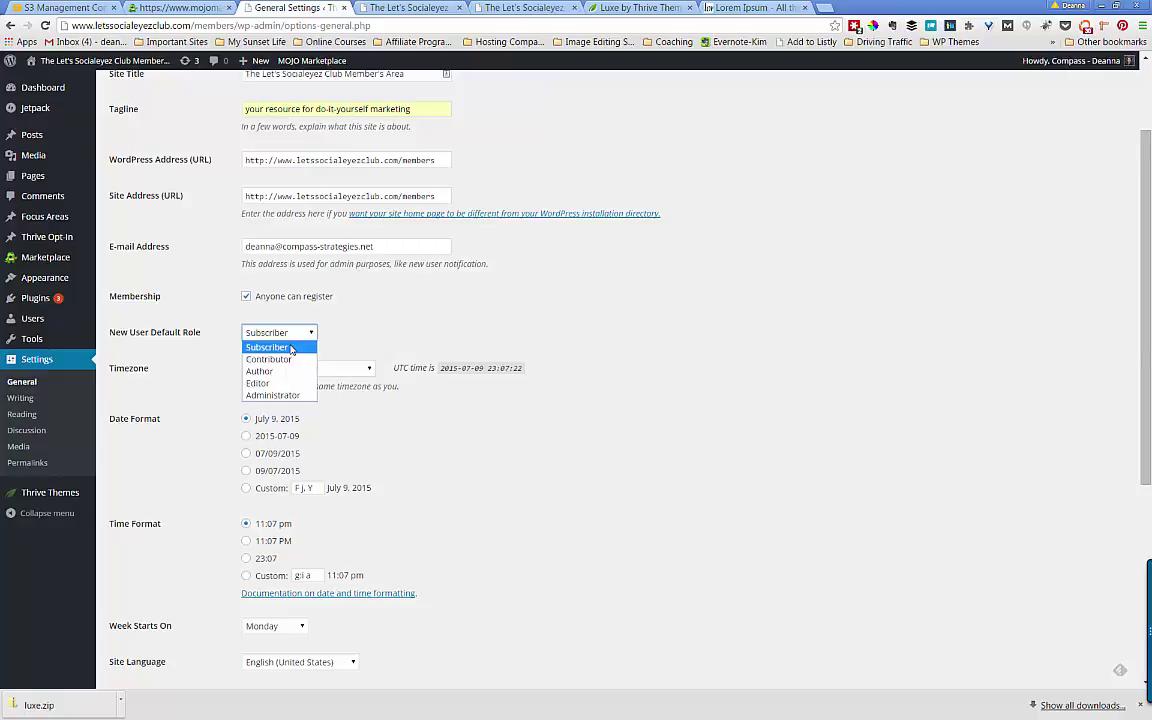
left_click(291, 348)
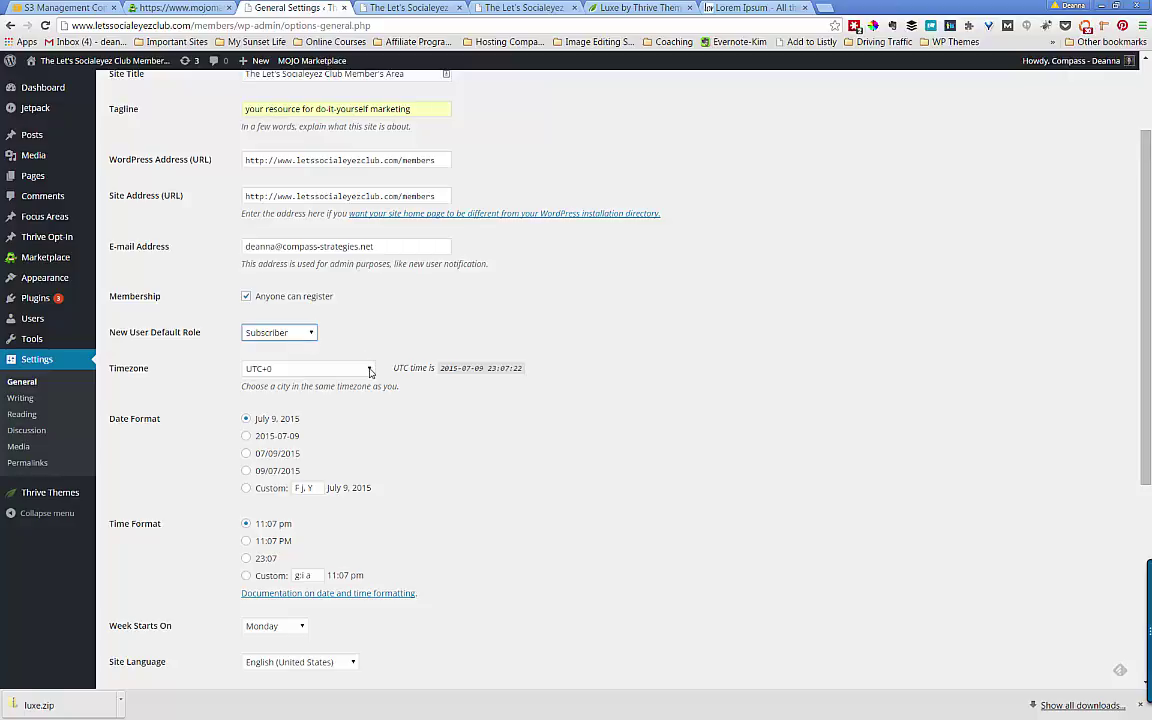
- Filter the Timezone list with 'los' and choose Los Angeles
left_click(369, 369)
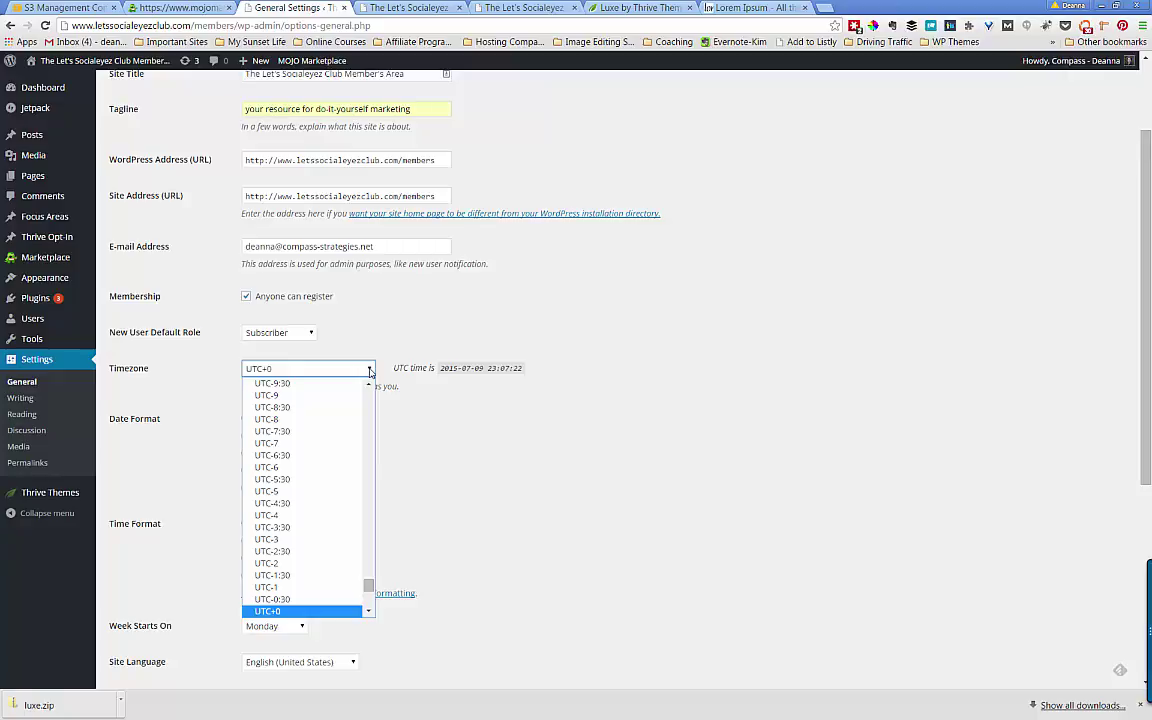
type("los")
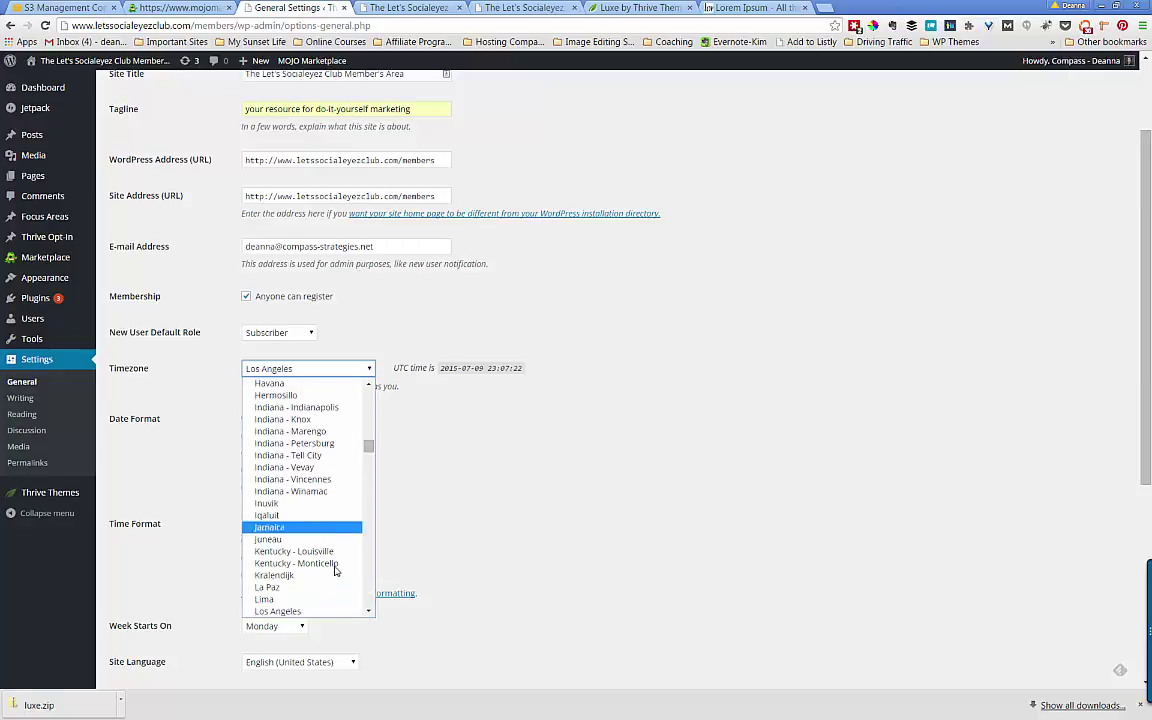
left_click(322, 612)
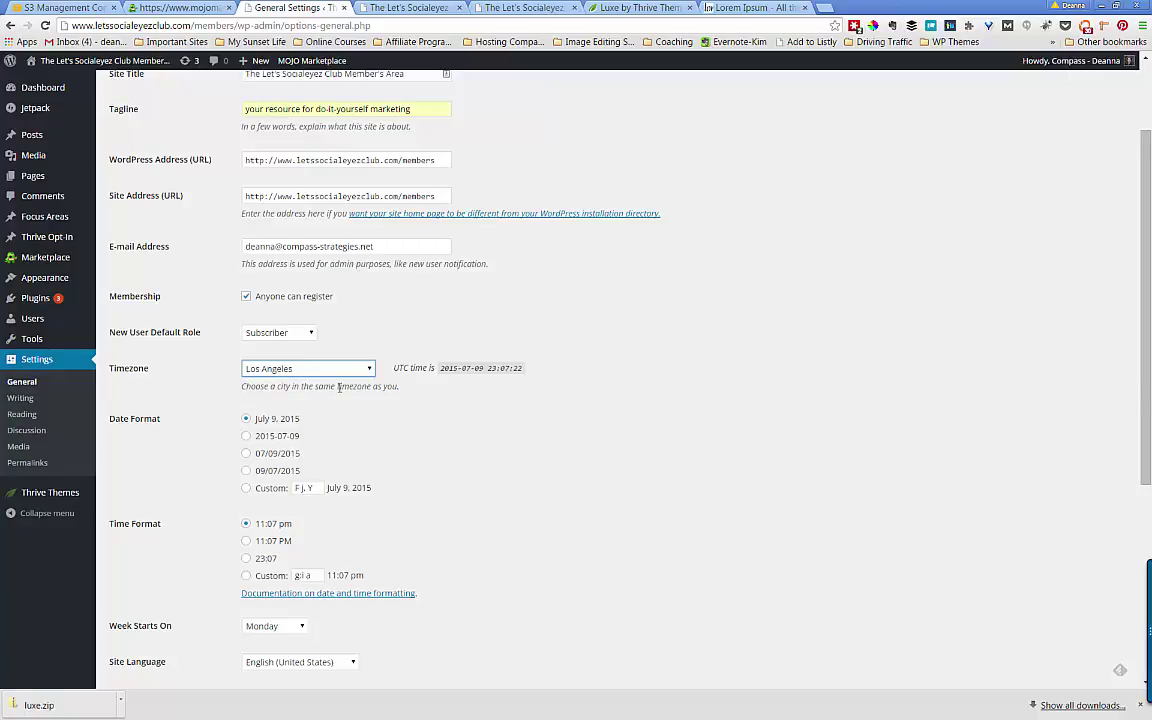
scroll(339, 387, "down", 1)
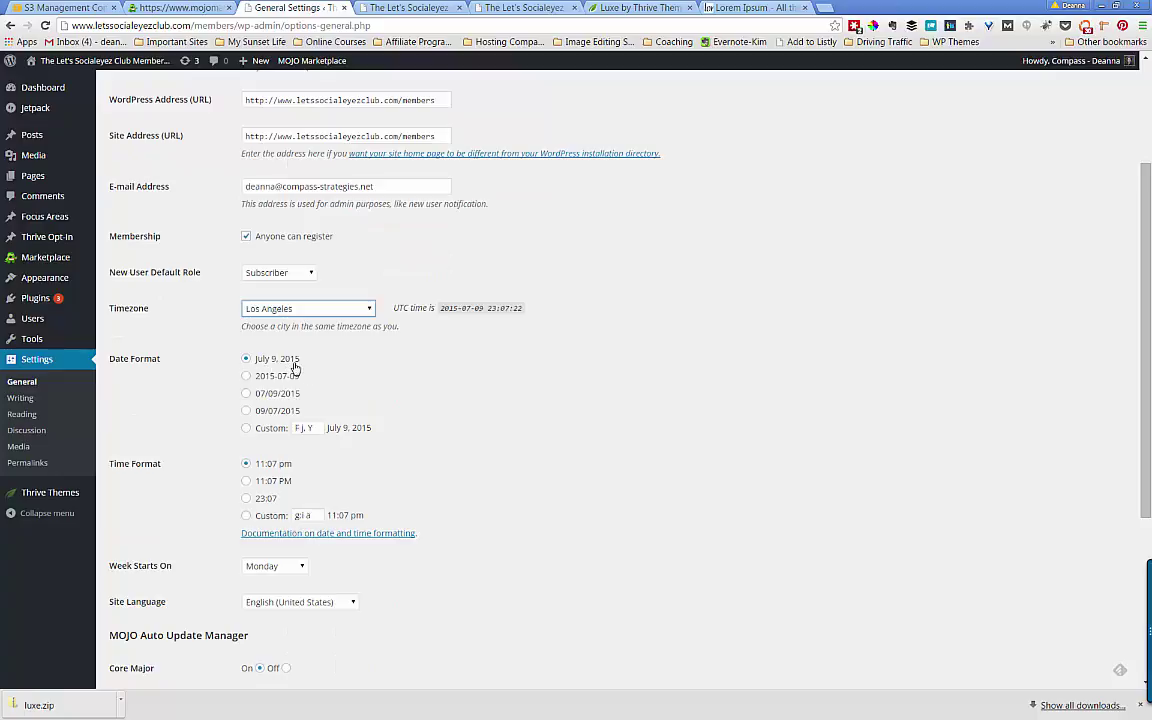
- Save the General Settings, then go to Settings > Writing
scroll(298, 368, "down", 1)
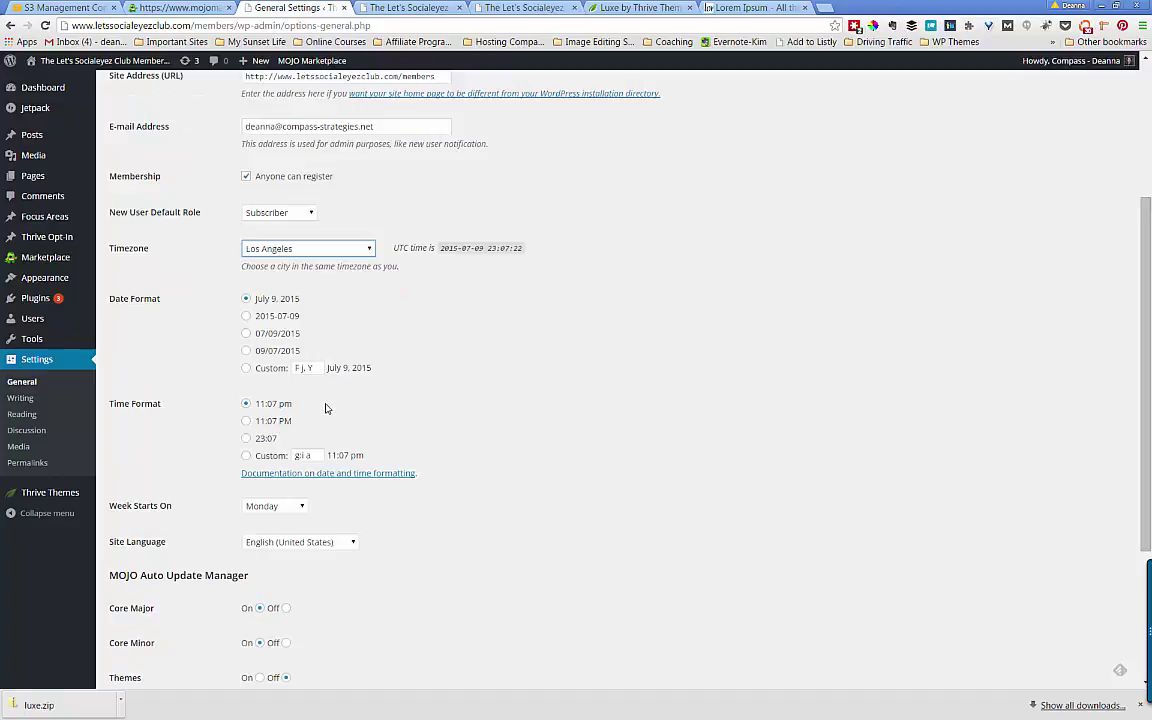
scroll(325, 408, "down", 2)
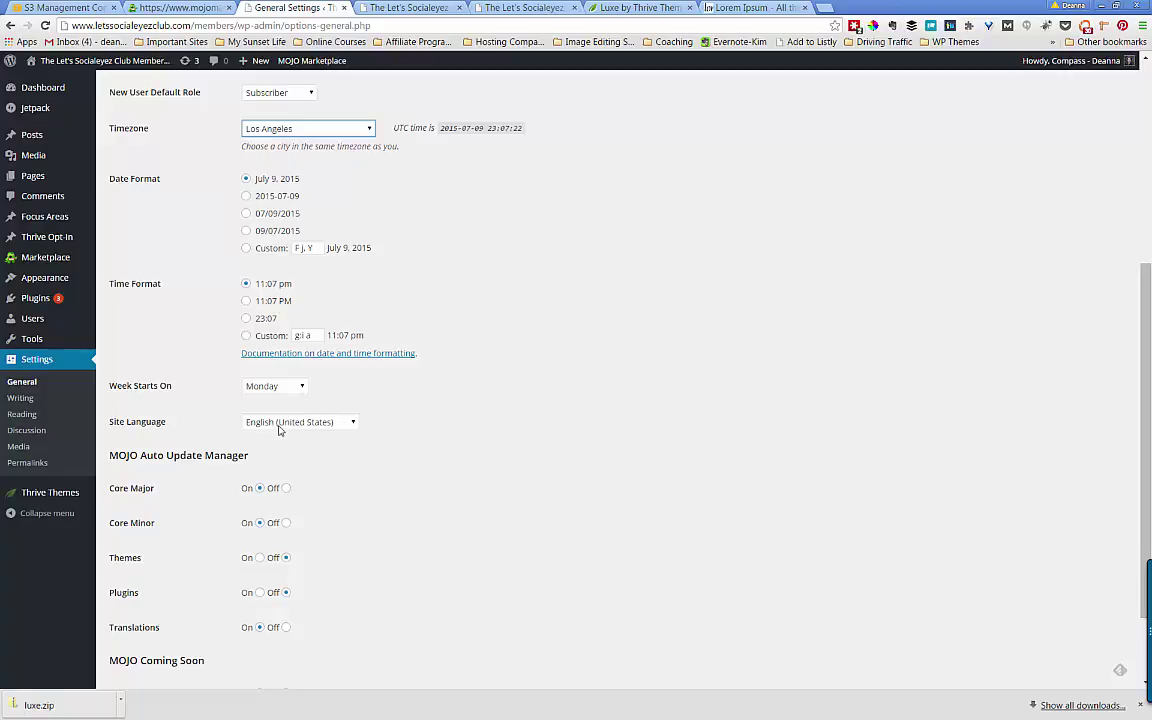
scroll(310, 400, "down", 1)
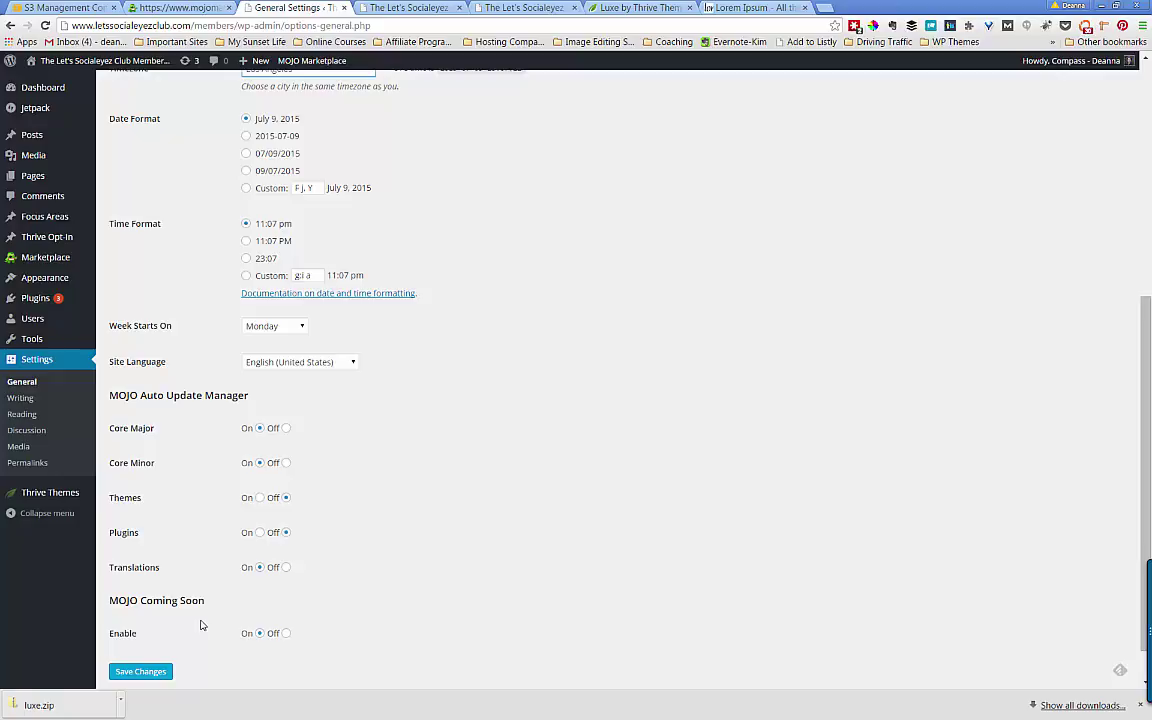
left_click(143, 672)
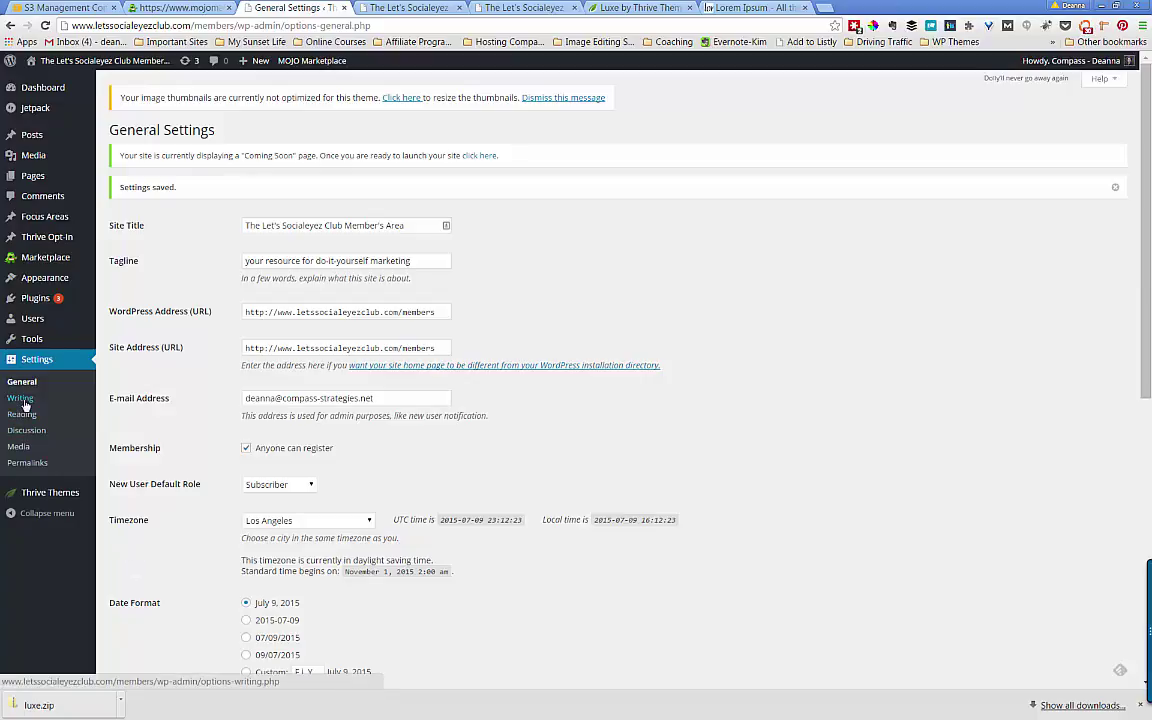
left_click(25, 403)
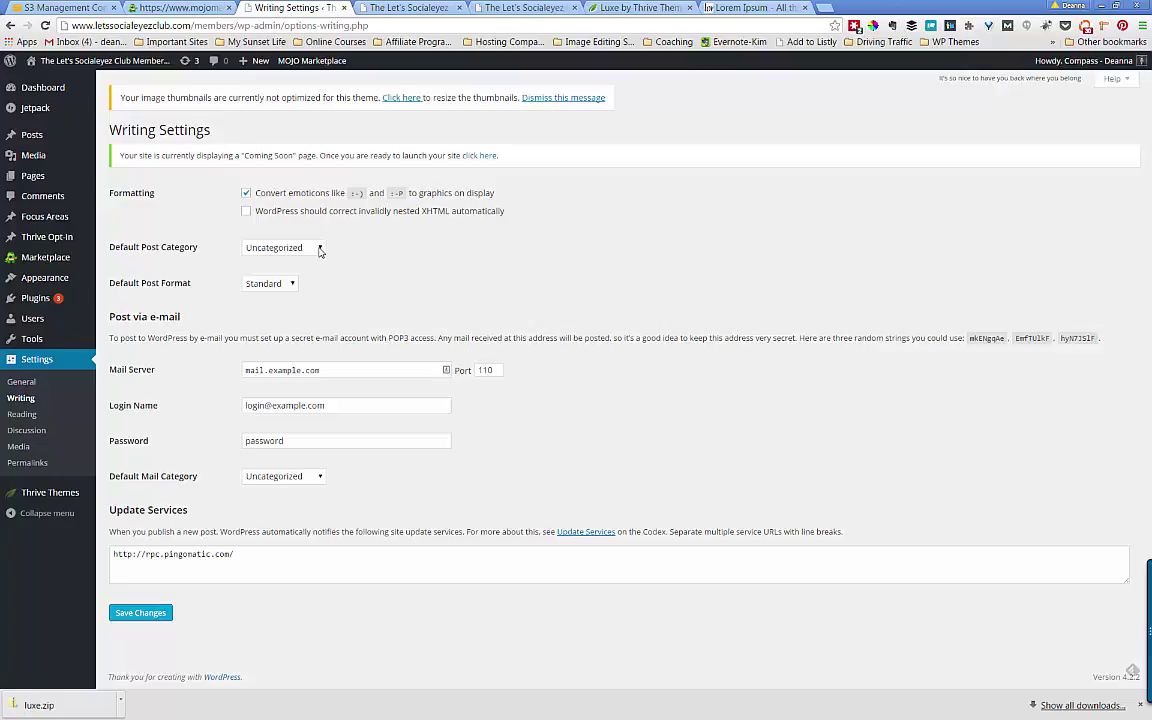
- Choose Websites in the Default Post Category dropdown
left_click(320, 249)
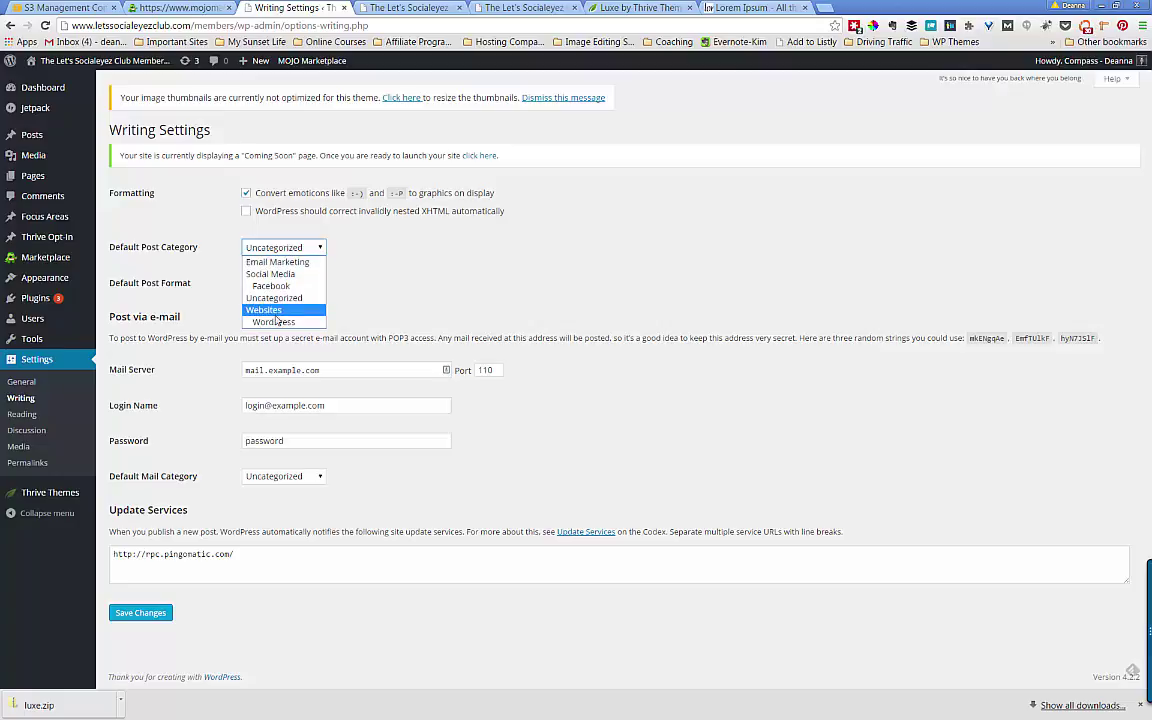
left_click(275, 310)
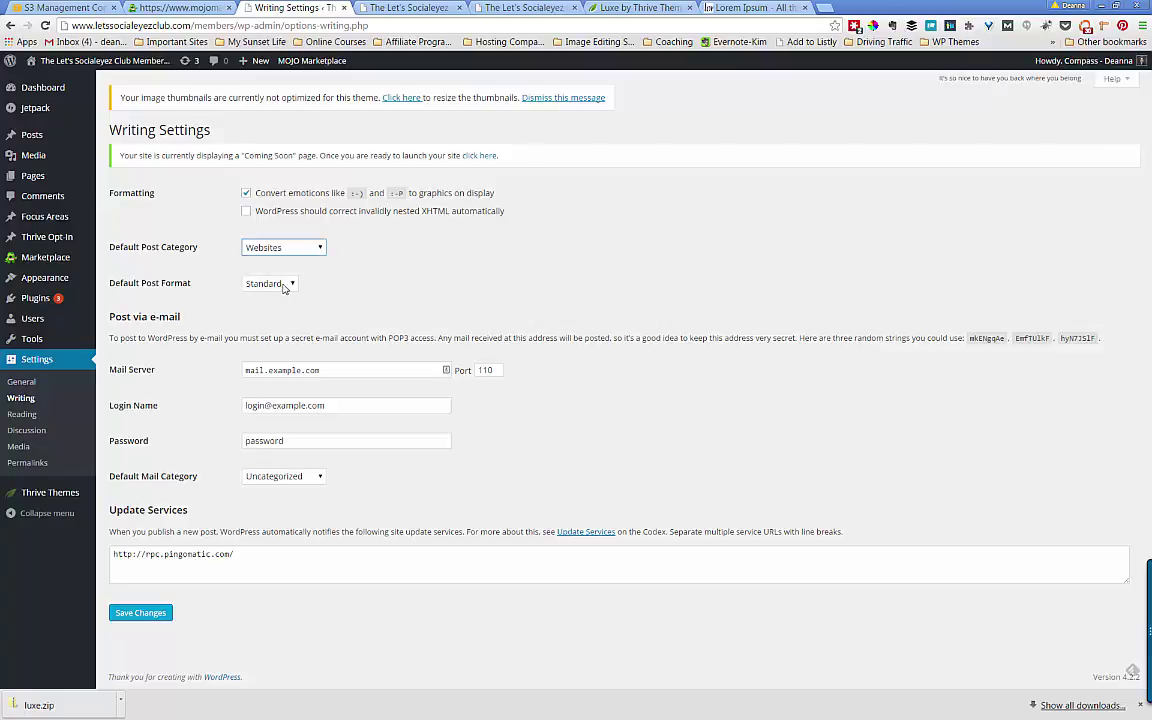
- Keep Standard as default post format, save Writing settings, open Reading, view front page
left_click(288, 285)
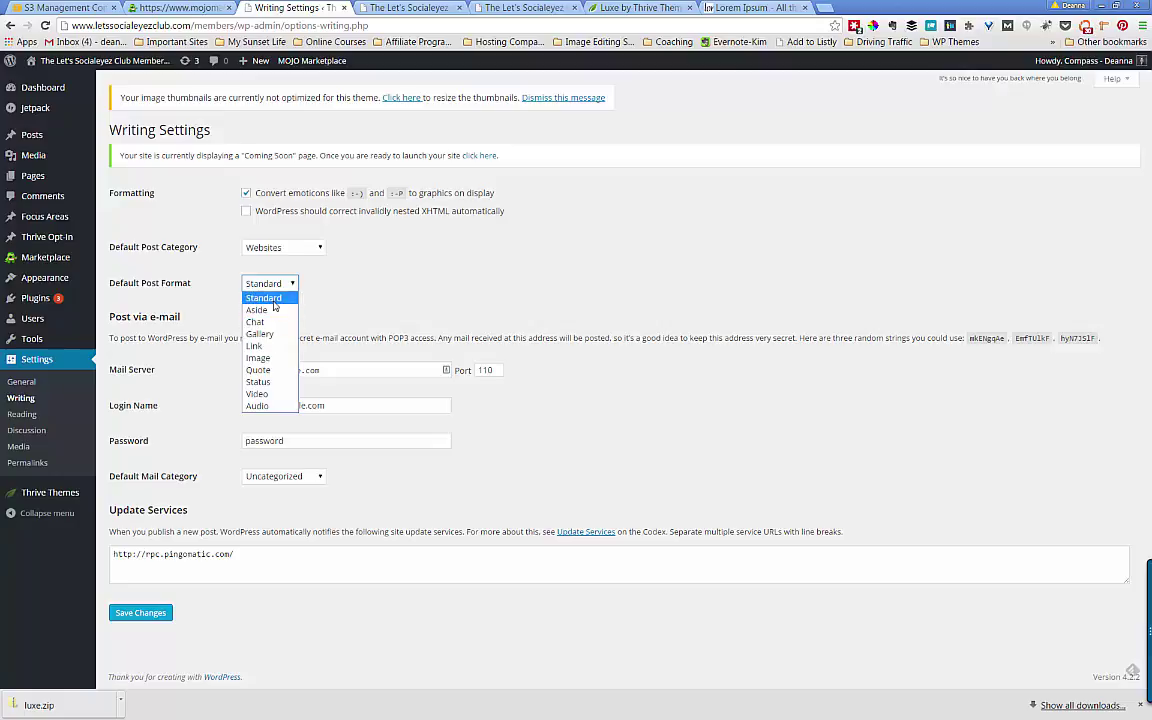
left_click(246, 270)
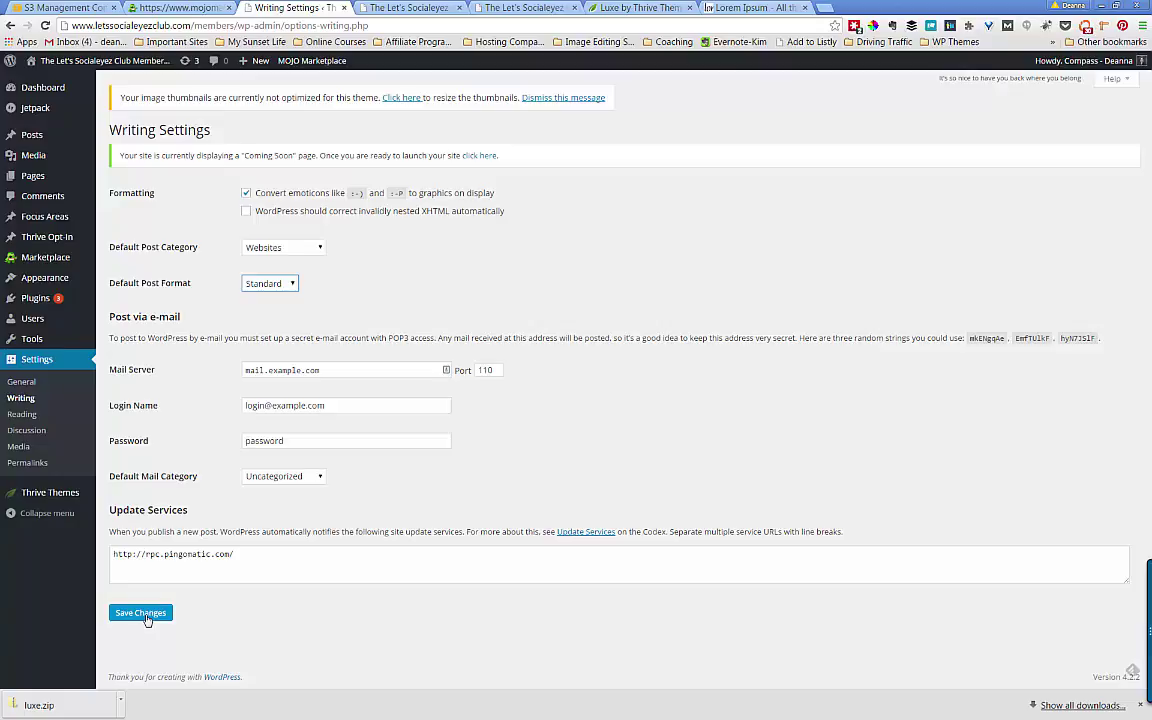
left_click(141, 614)
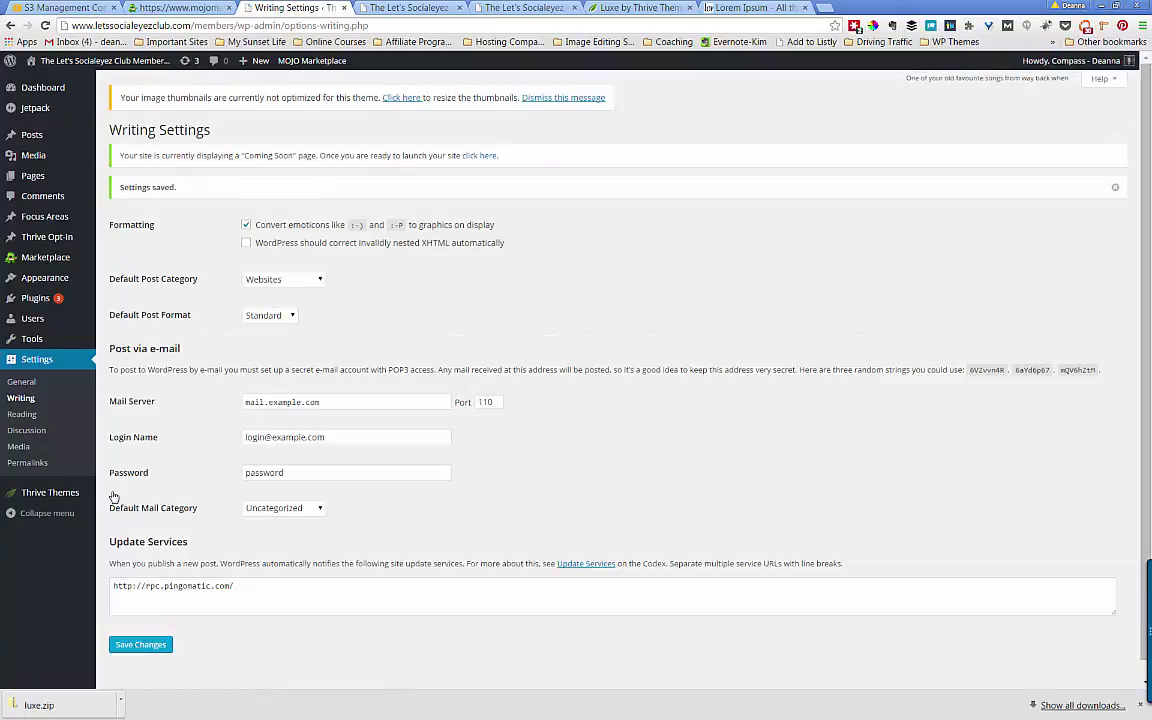
left_click(22, 415)
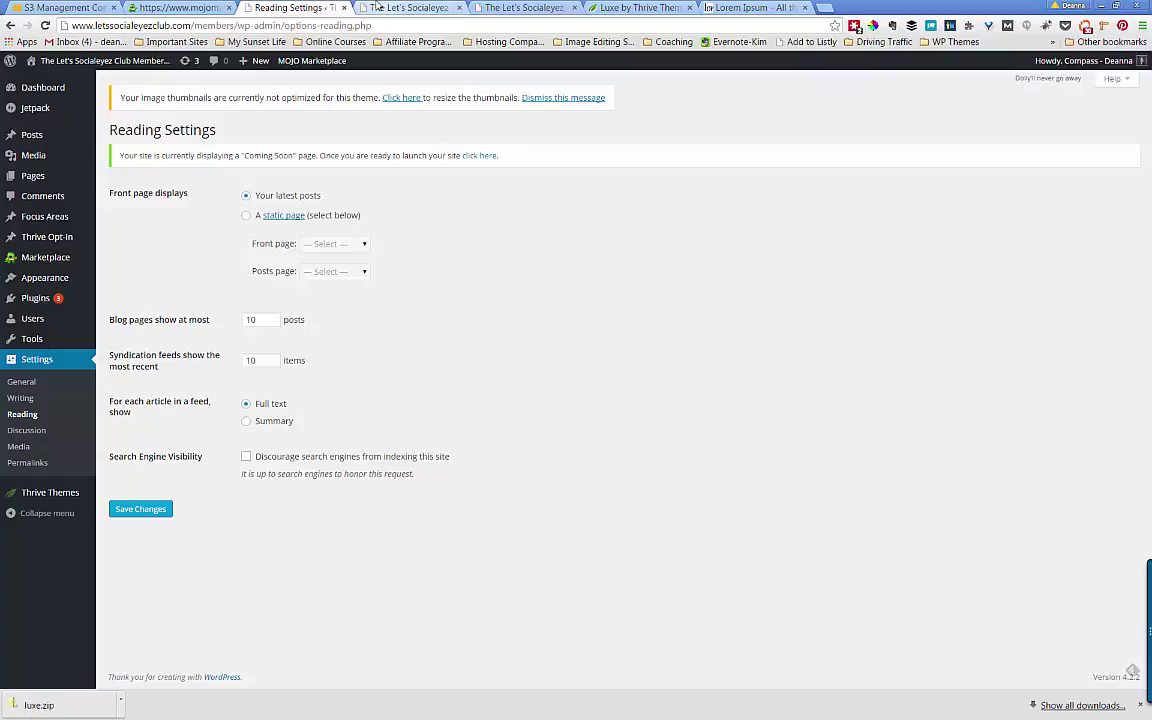
left_click(392, 9)
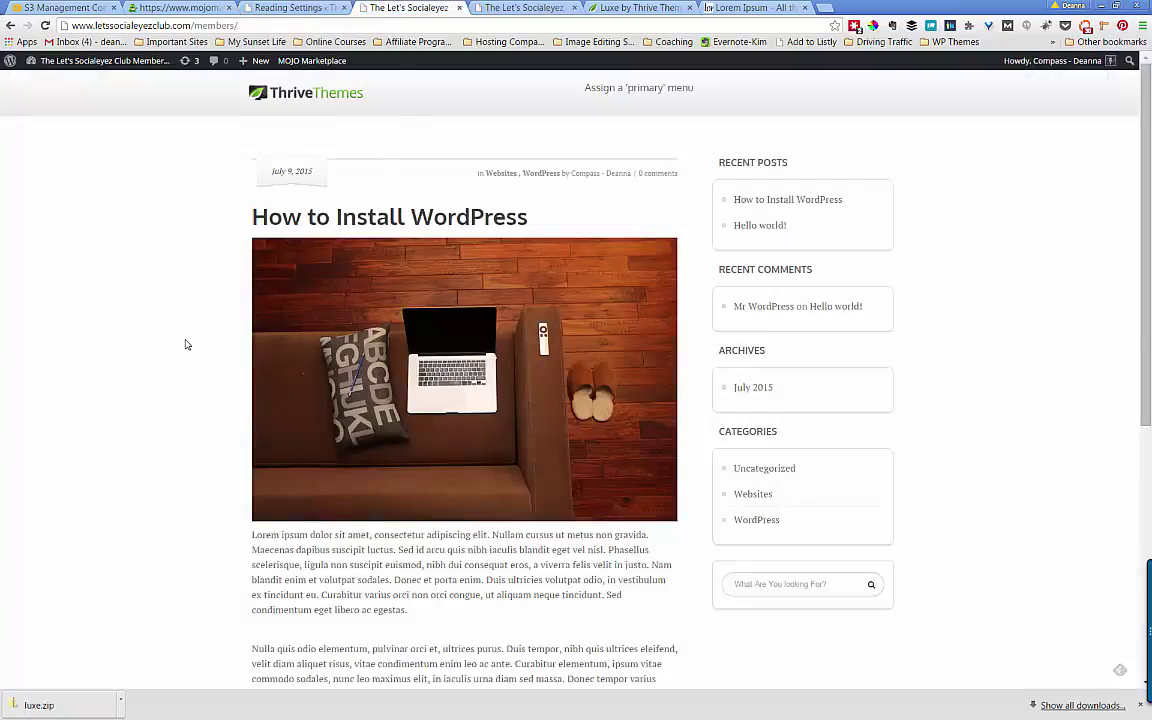
- Scroll through the front page's posts, then switch back to the Reading Settings tab
scroll(185, 343, "down", 3)
scroll(185, 344, "down", 2)
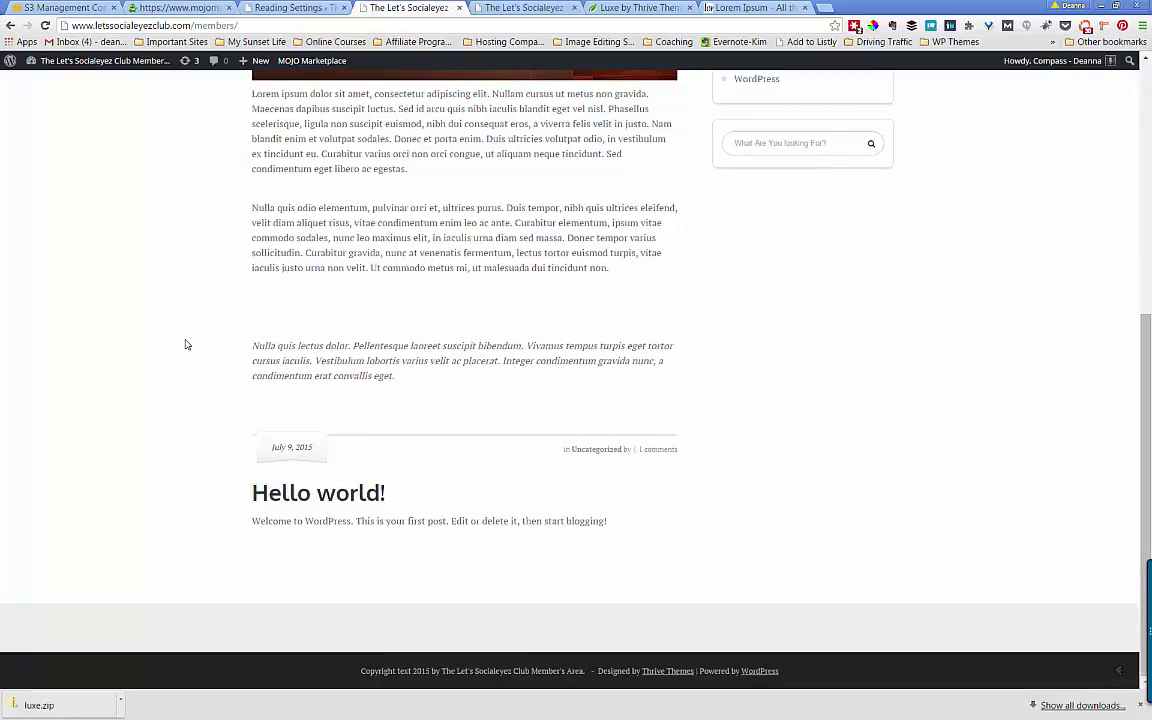
scroll(185, 344, "up", 5)
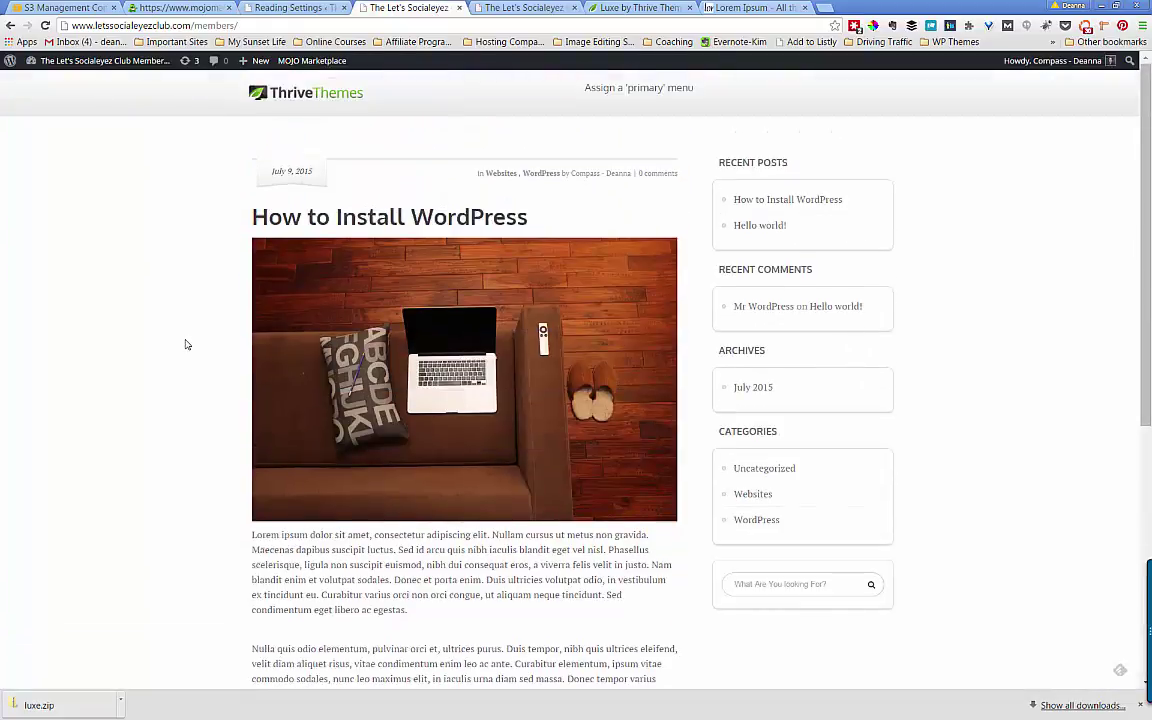
scroll(185, 344, "down", 4)
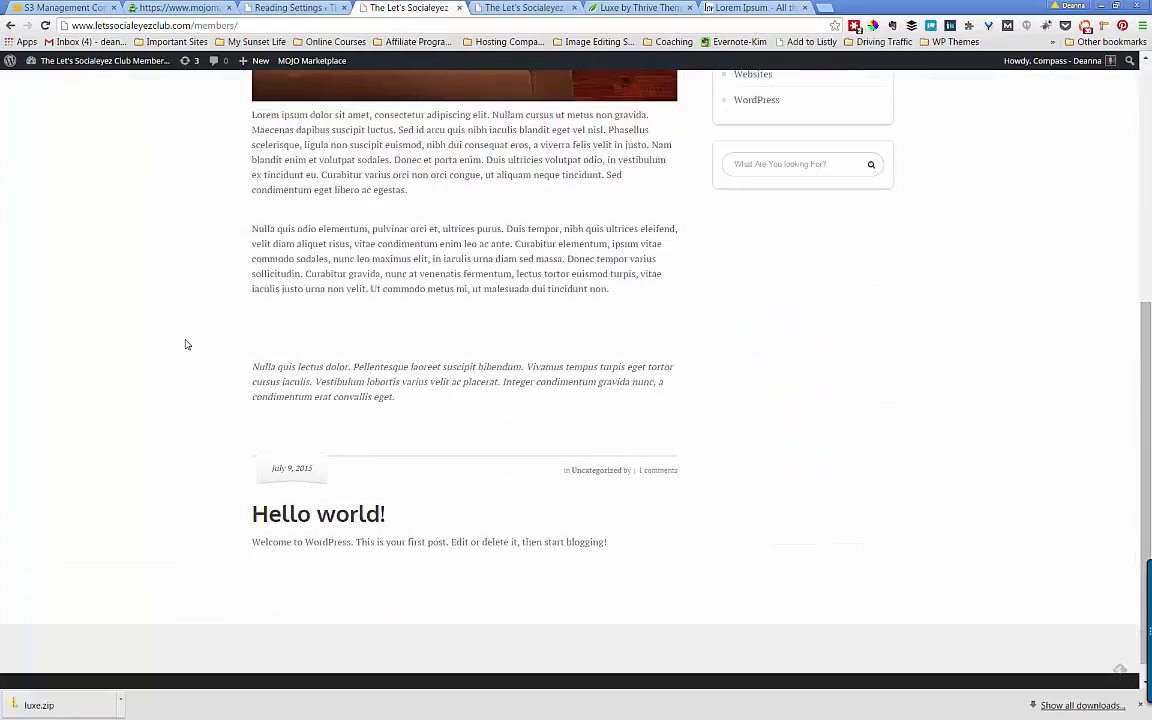
scroll(185, 344, "up", 4)
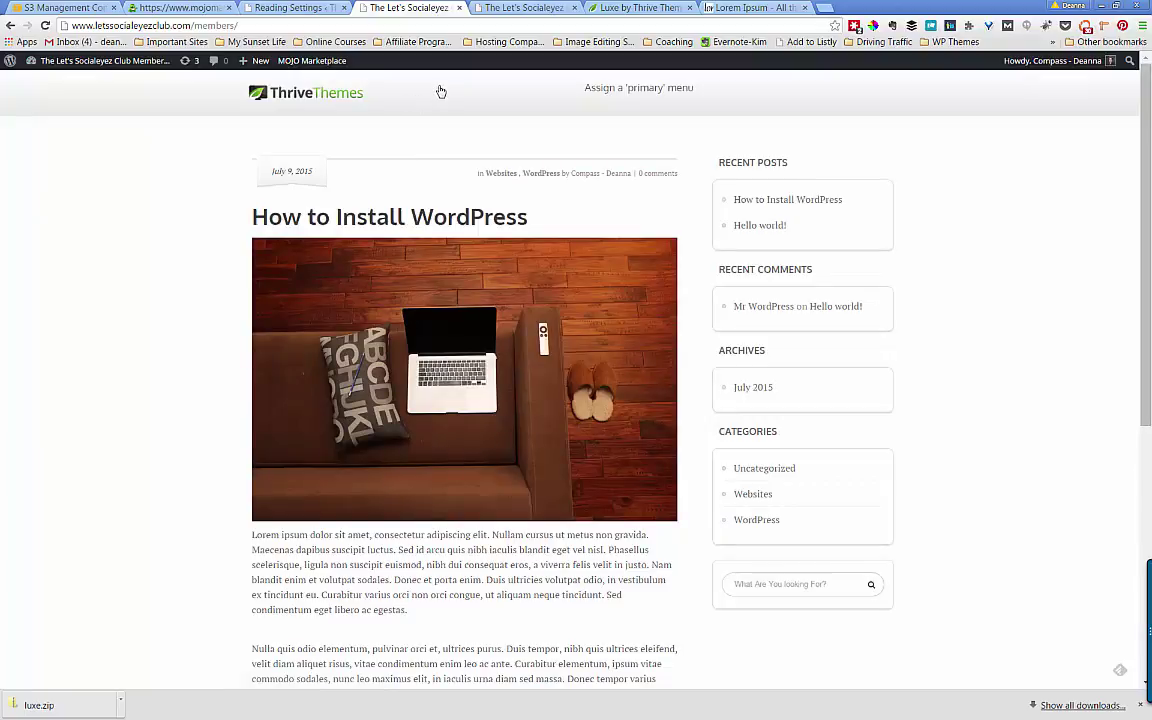
left_click(295, 8)
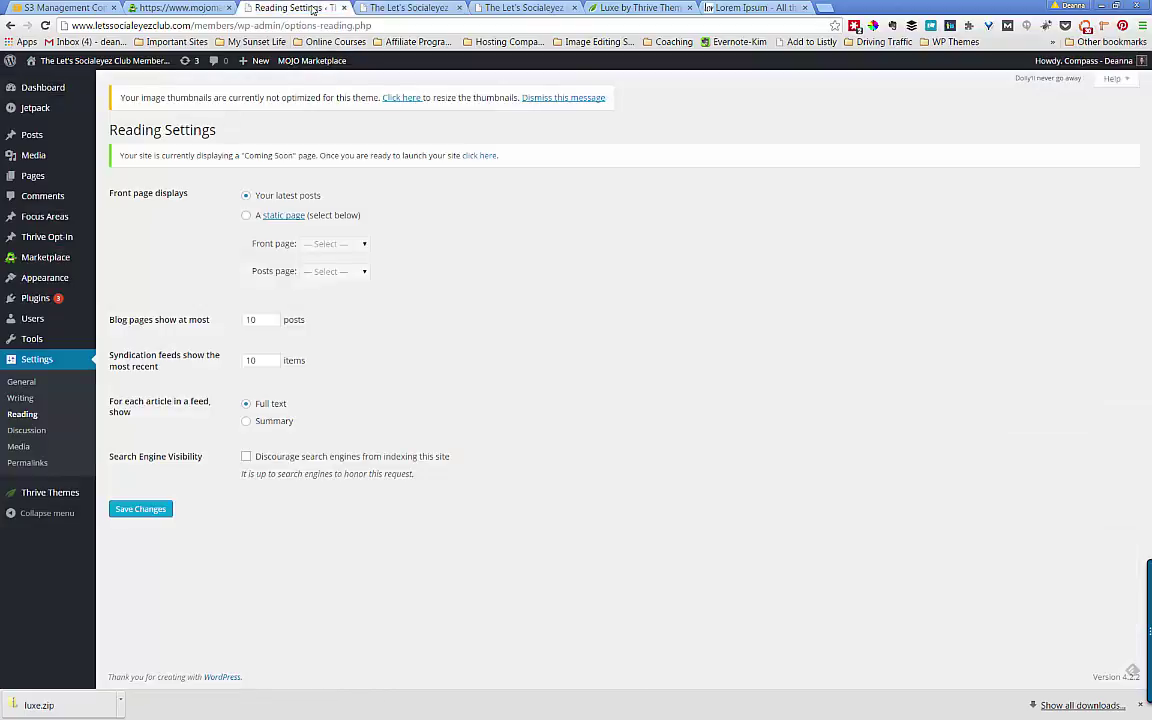
left_click(248, 220)
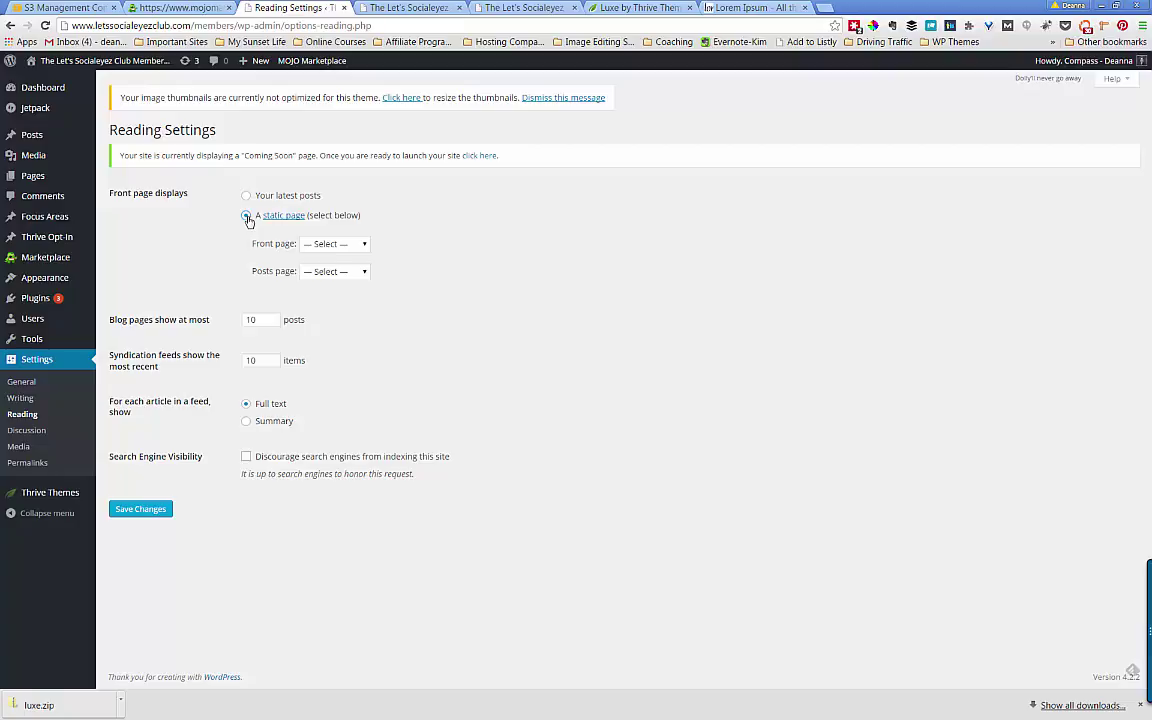
left_click(247, 217)
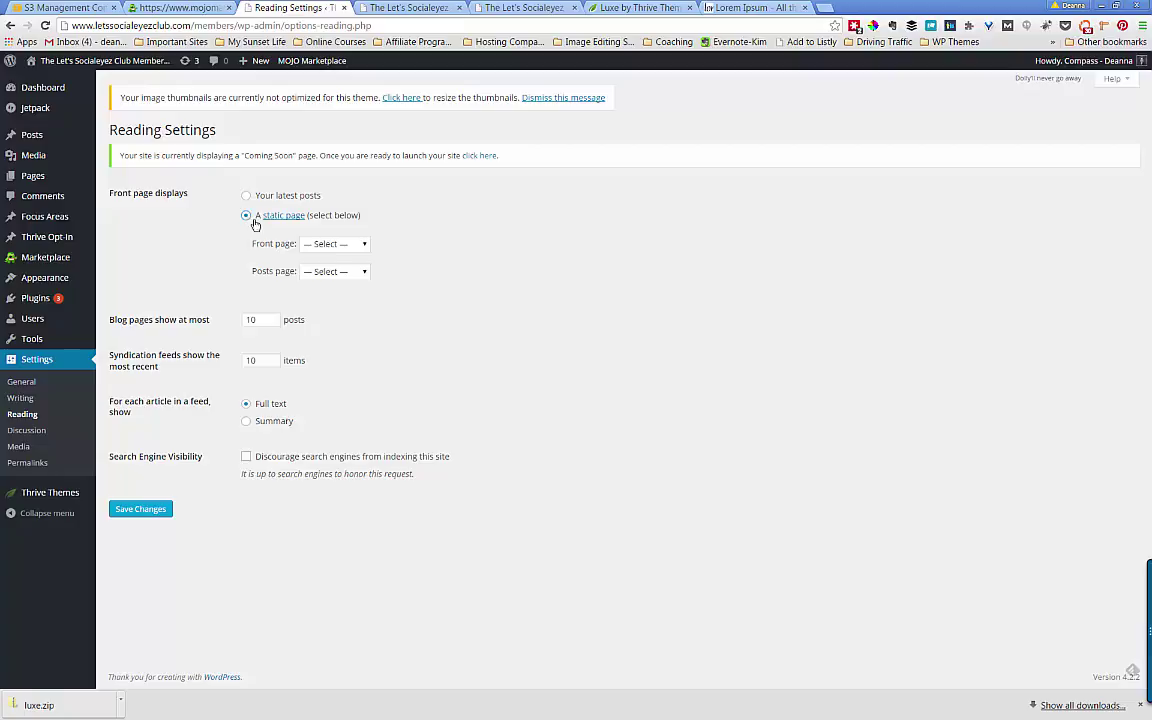
left_click(363, 247)
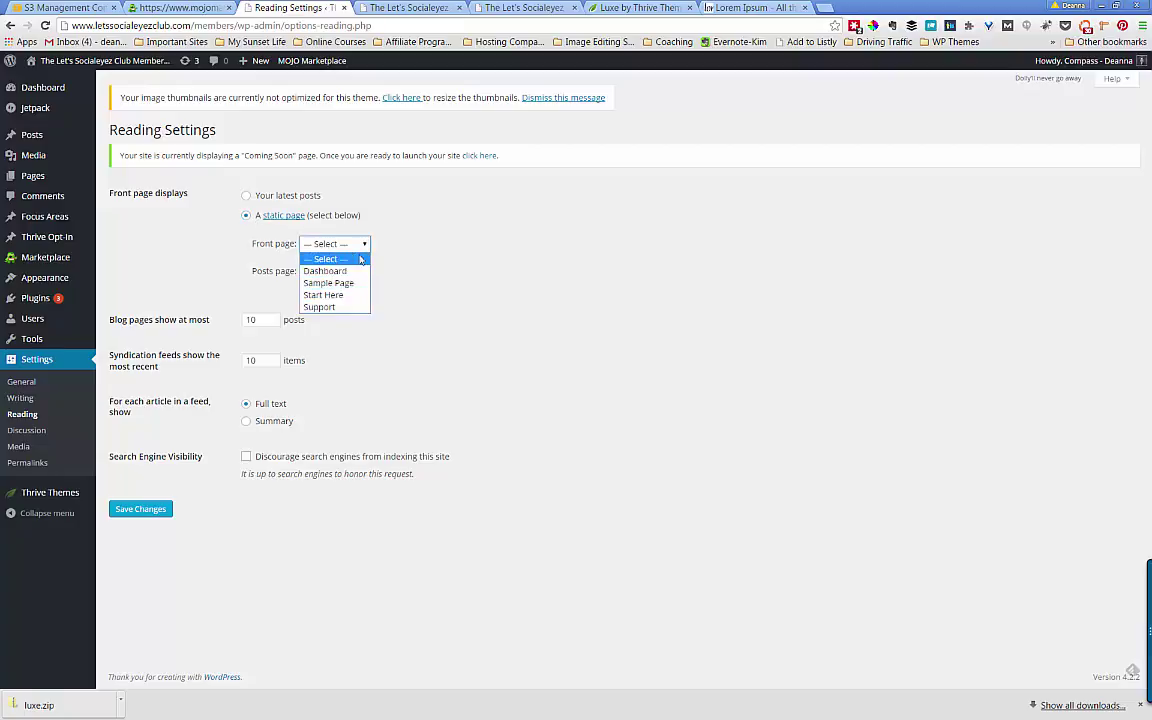
left_click(411, 229)
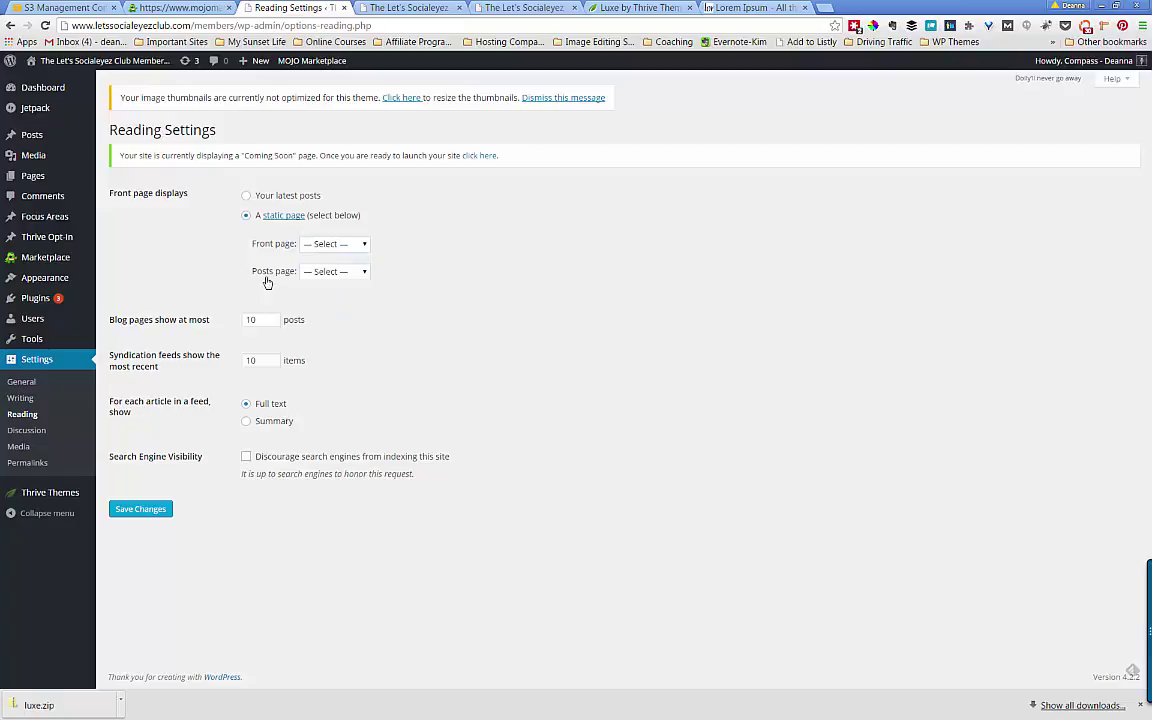
left_click(362, 272)
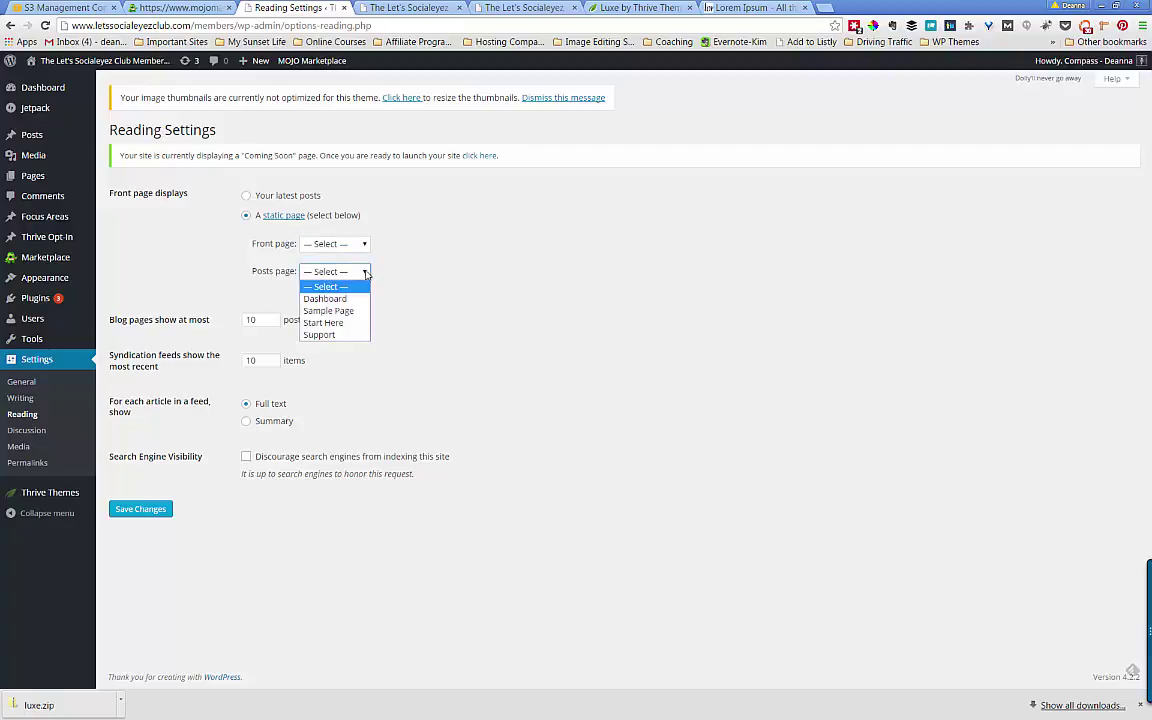
left_click(440, 269)
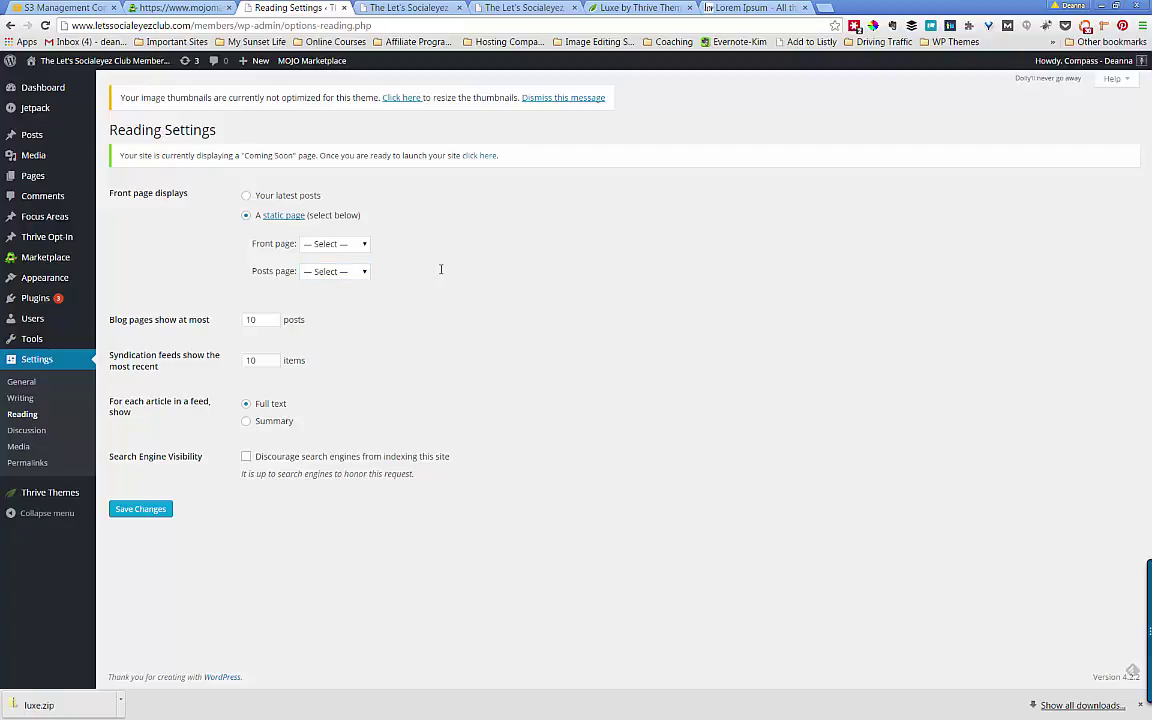
left_click(315, 202)
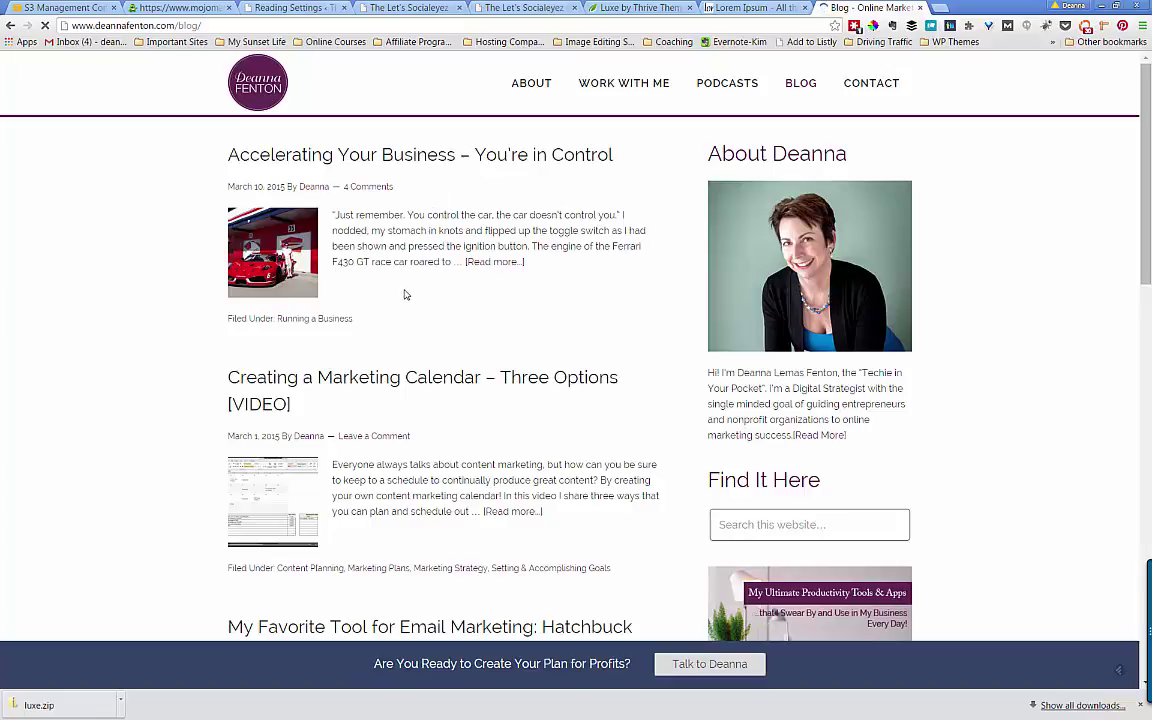
- Scroll the blog page, glance at the Reading Settings tab, then return to the blog tab
scroll(402, 303, "down", 6)
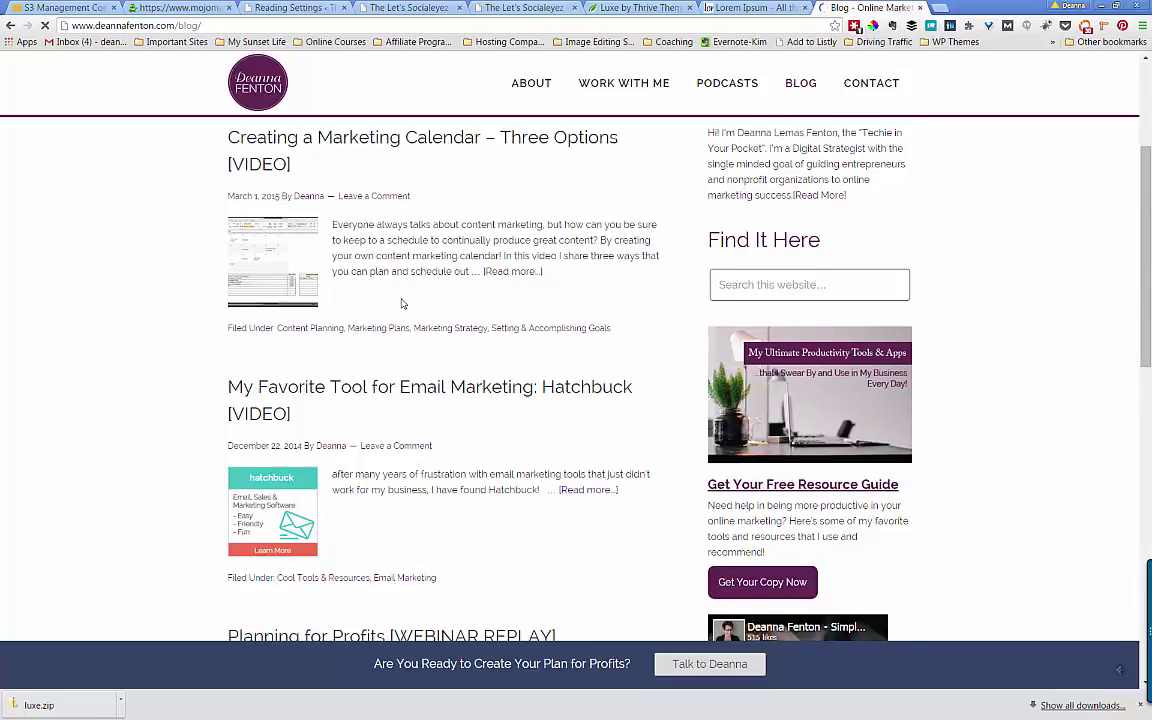
scroll(402, 303, "down", 2)
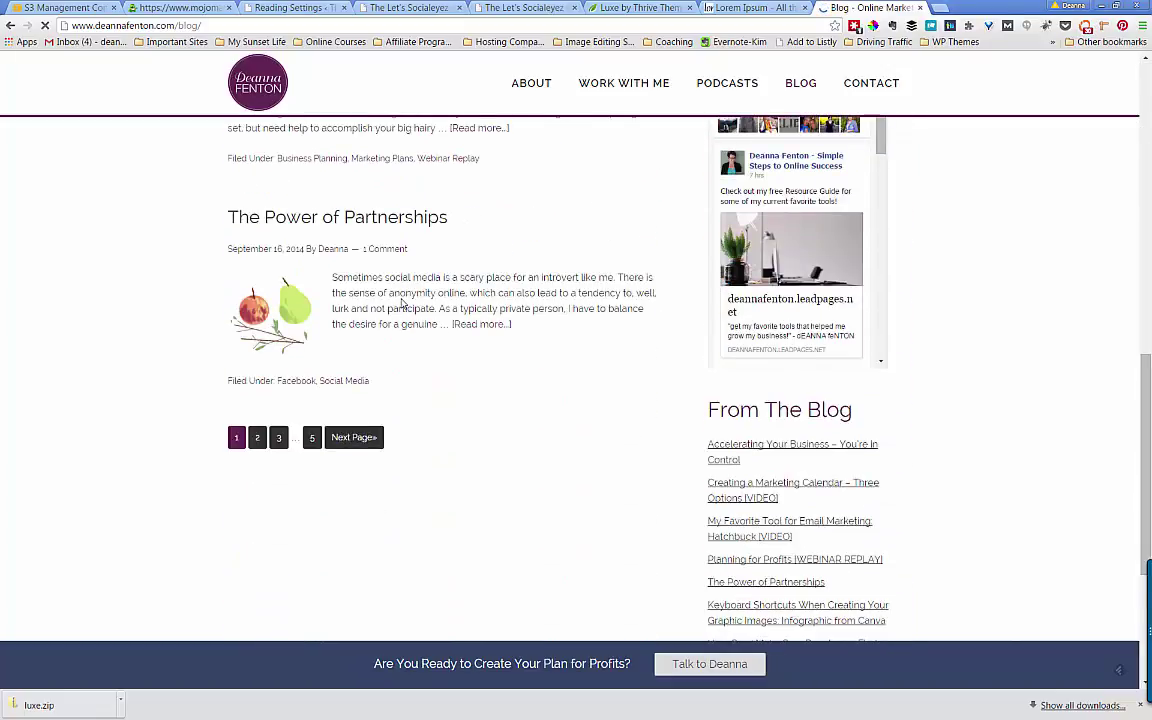
scroll(402, 303, "up", 4)
scroll(402, 303, "up", 5)
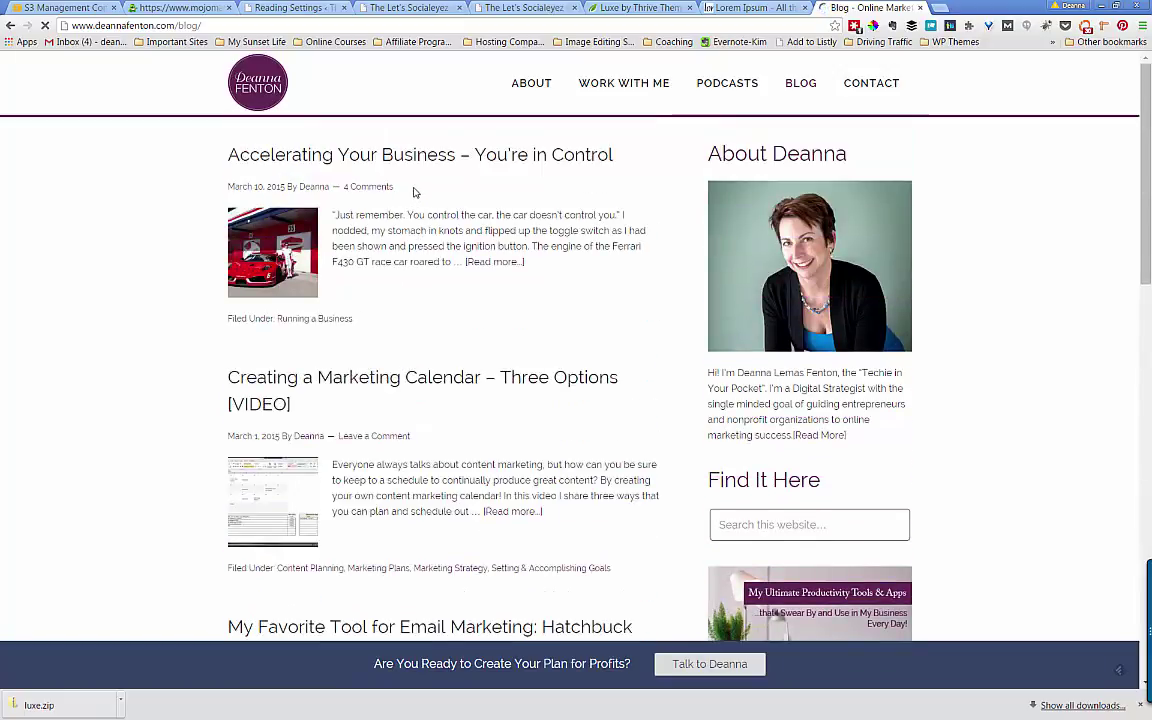
scroll(415, 192, "down", 9)
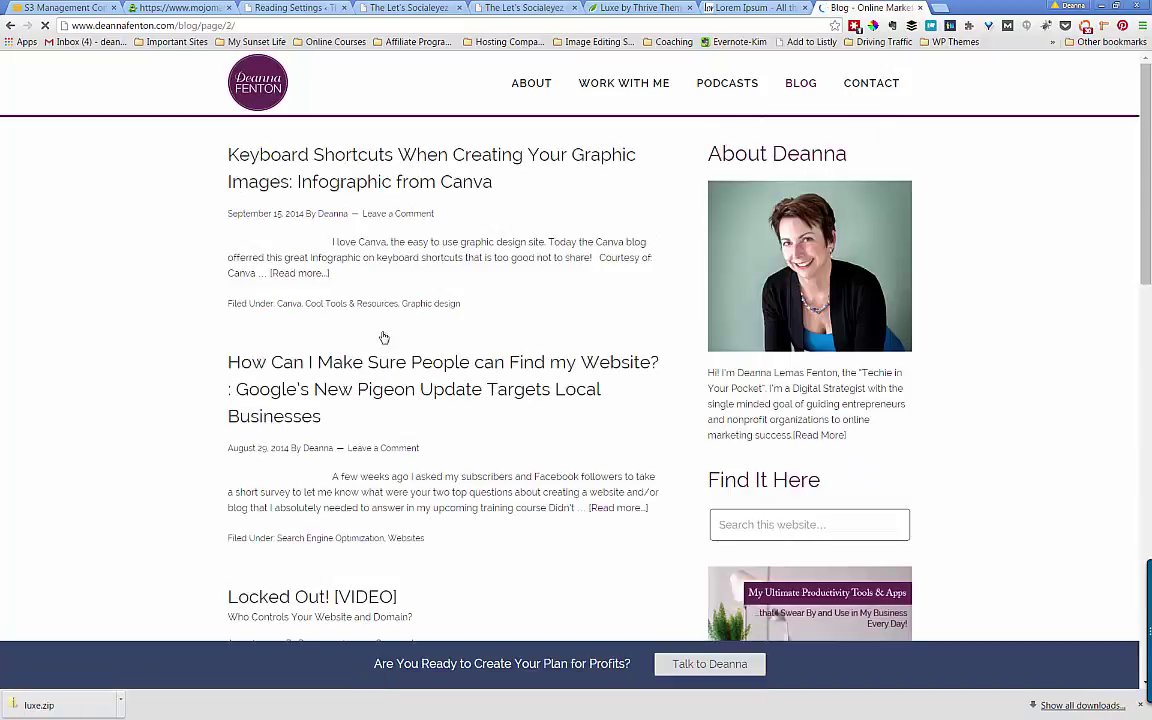
scroll(370, 348, "down", 1)
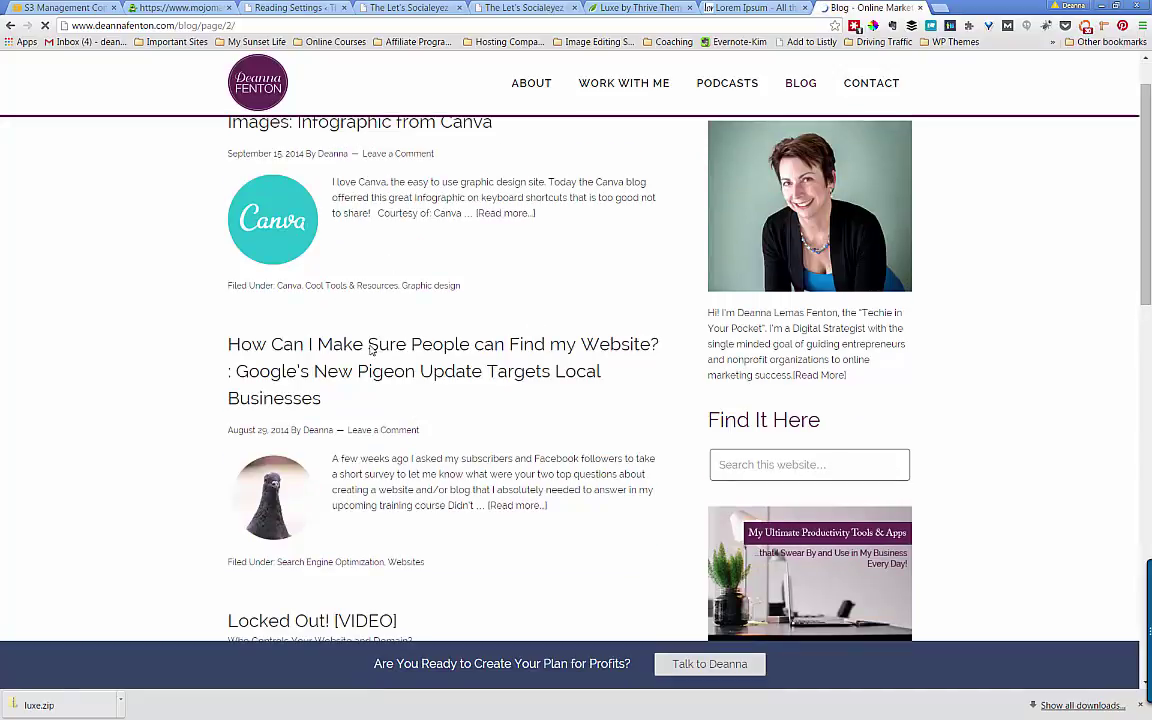
scroll(370, 348, "down", 15)
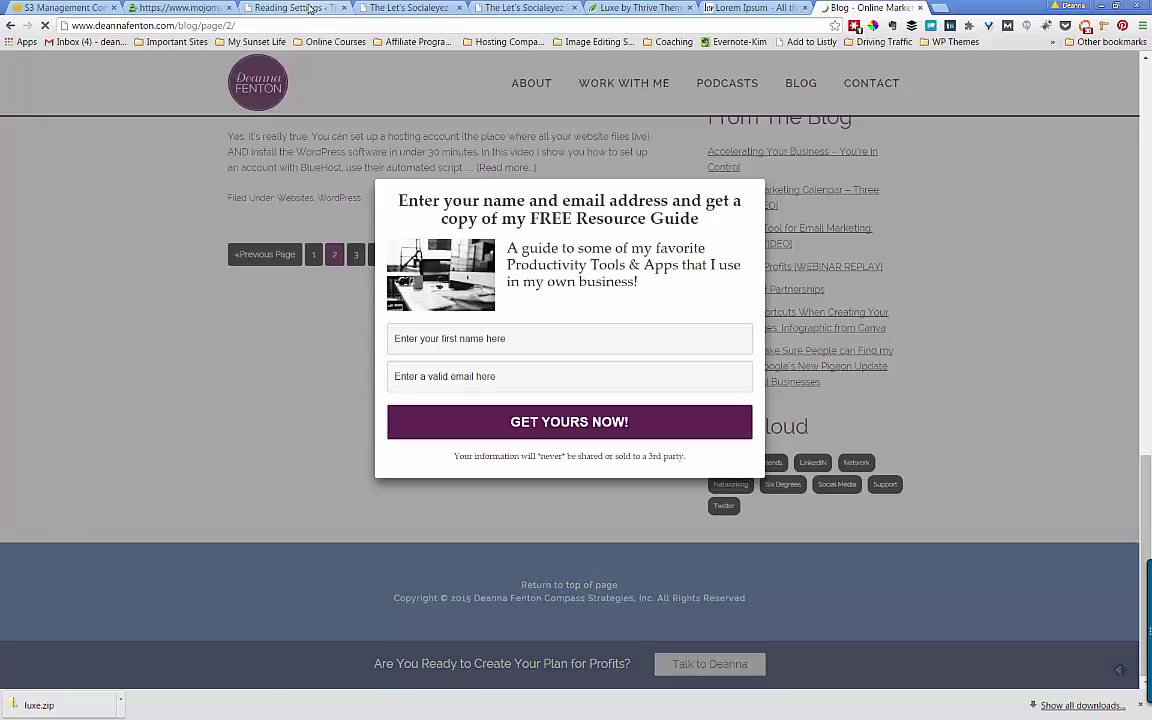
left_click(281, 8)
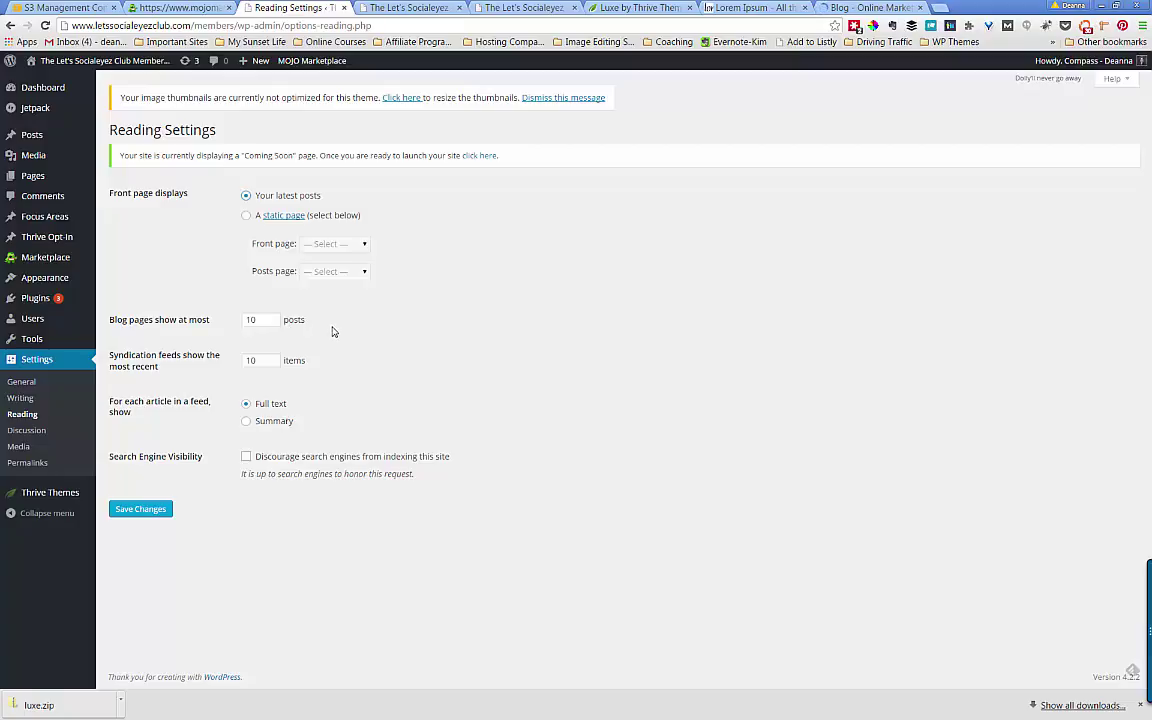
left_click(868, 8)
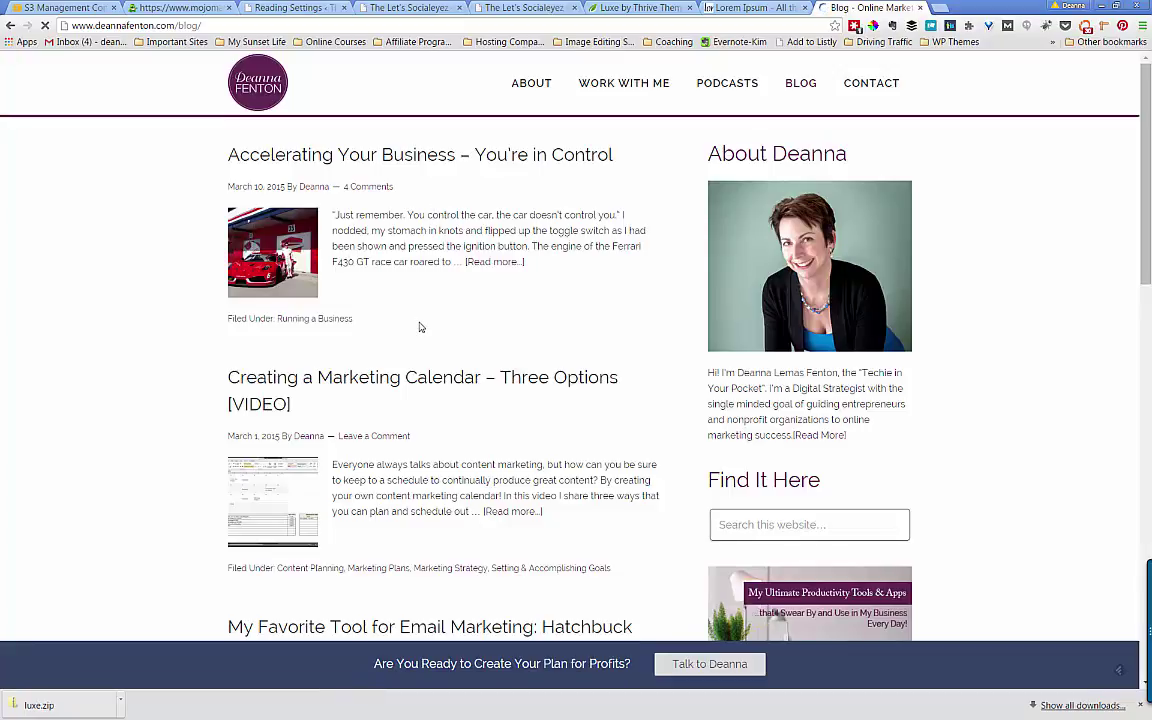
- Read through the 'Accelerating Your Business – You're in Control' post, then go back to Reading Settings
scroll(420, 327, "down", 7)
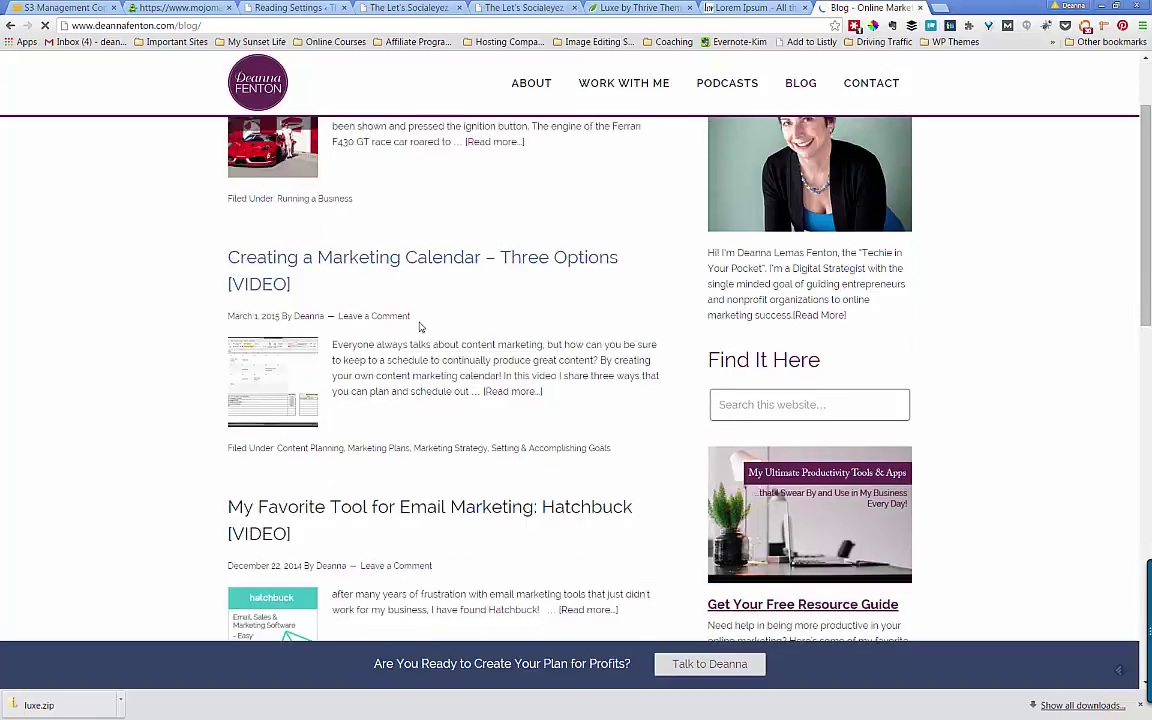
scroll(420, 327, "up", 6)
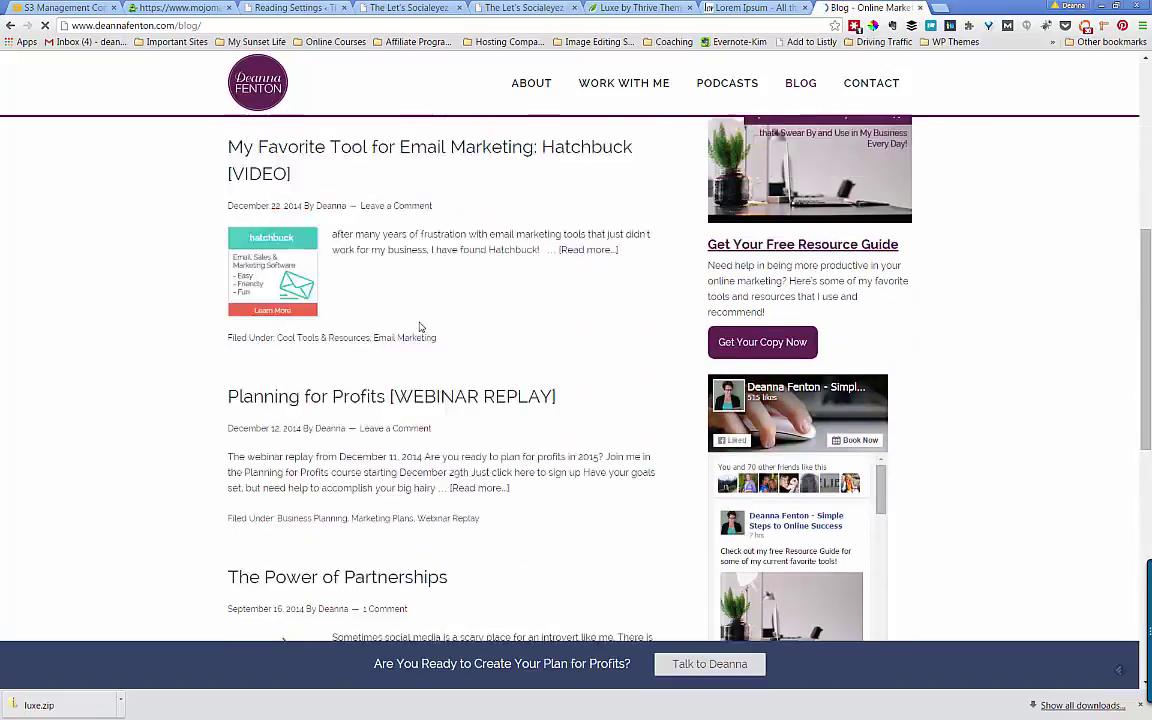
scroll(378, 208, "up", 1)
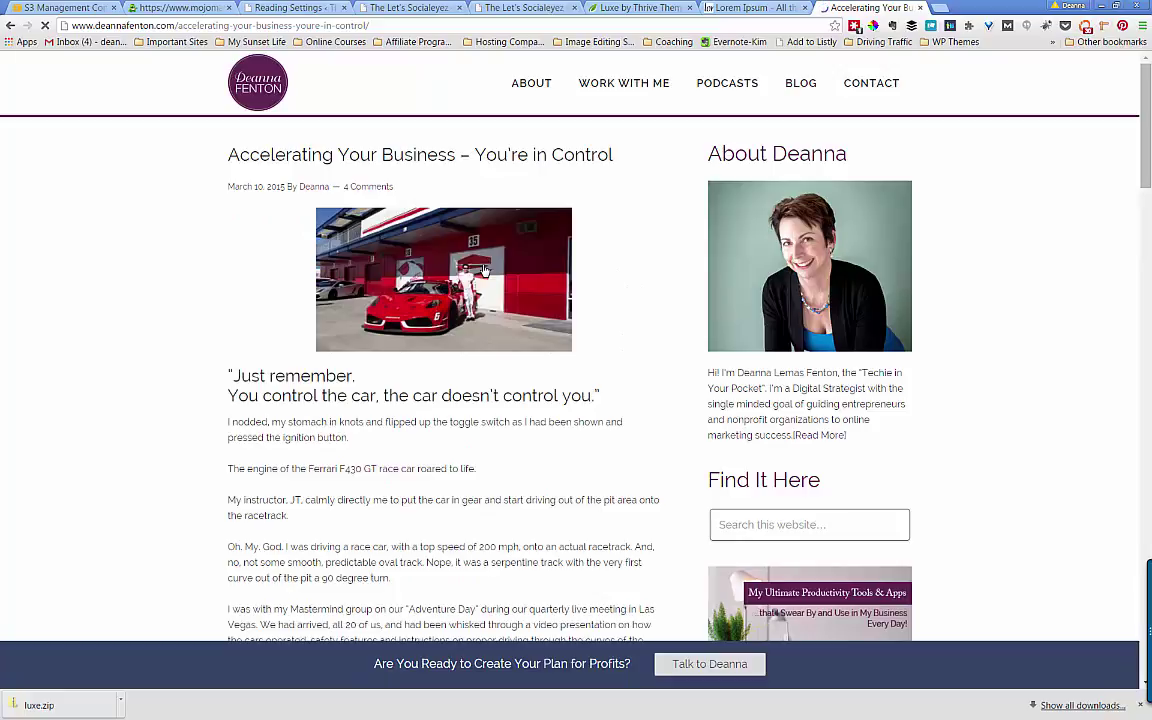
scroll(430, 318, "down", 8)
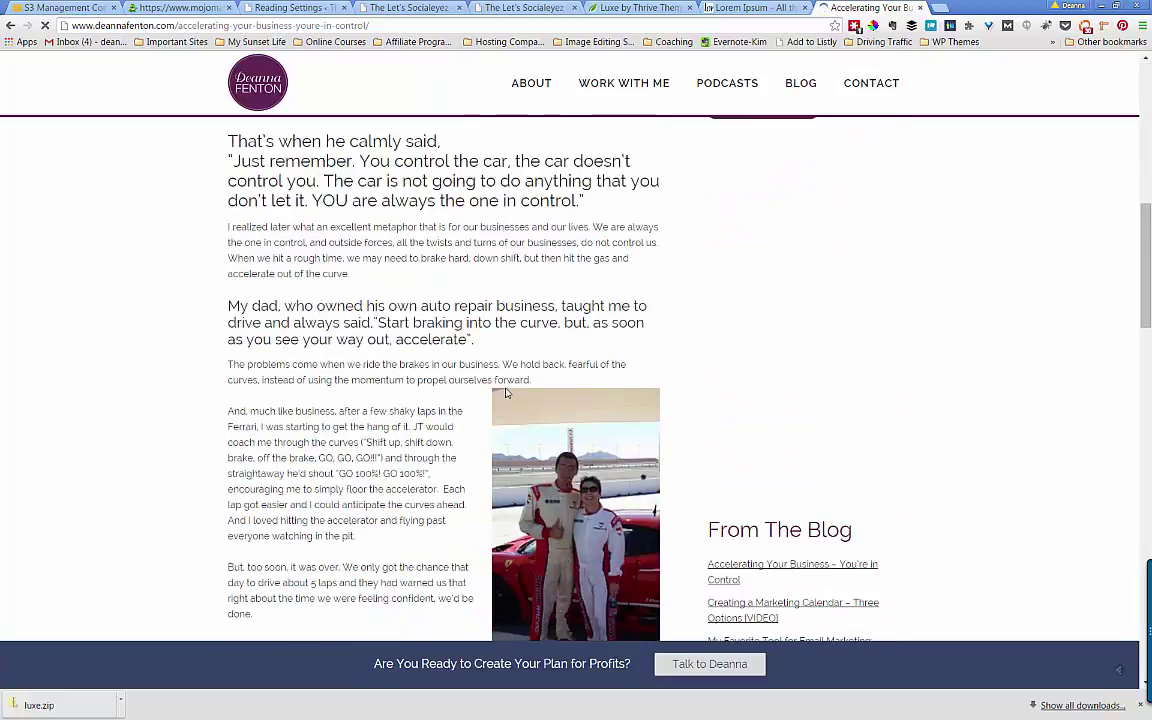
scroll(506, 393, "down", 10)
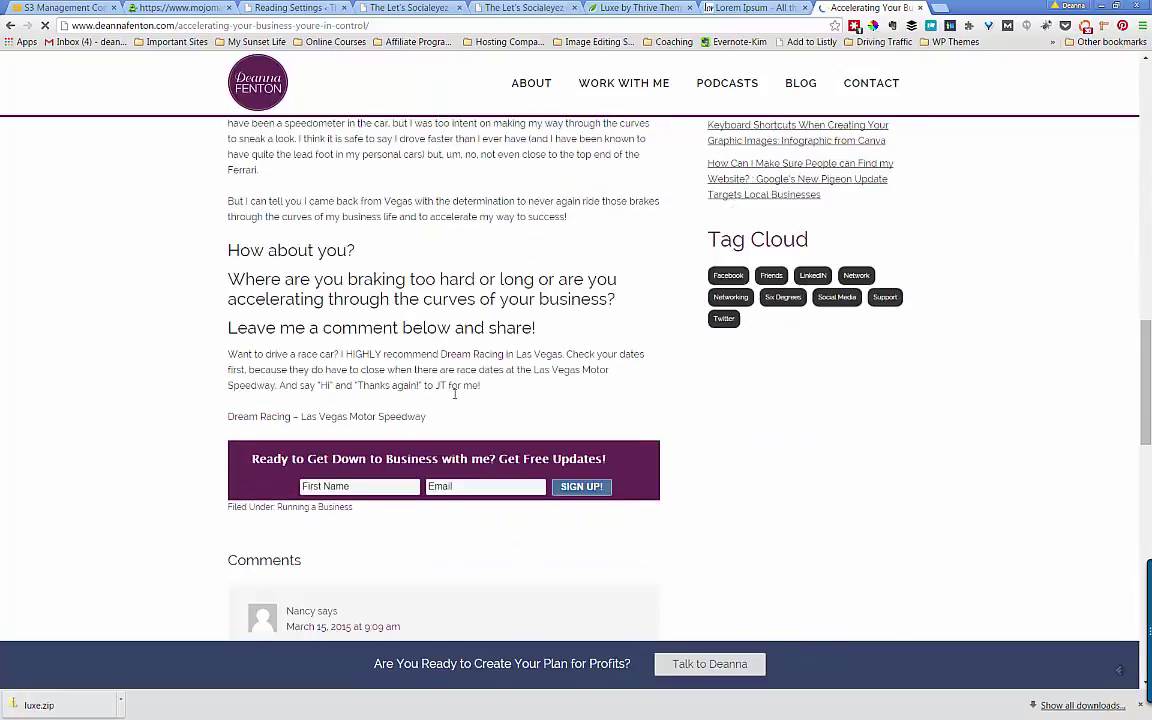
scroll(454, 393, "up", 10)
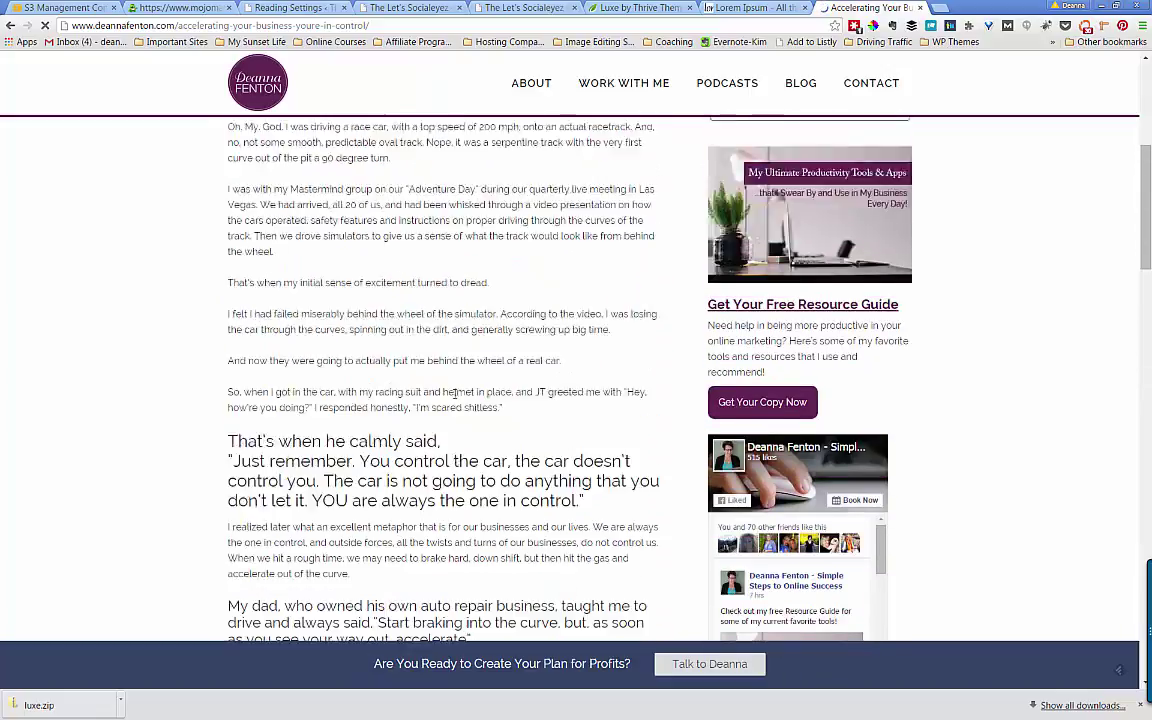
scroll(454, 393, "up", 3)
scroll(454, 399, "up", 2)
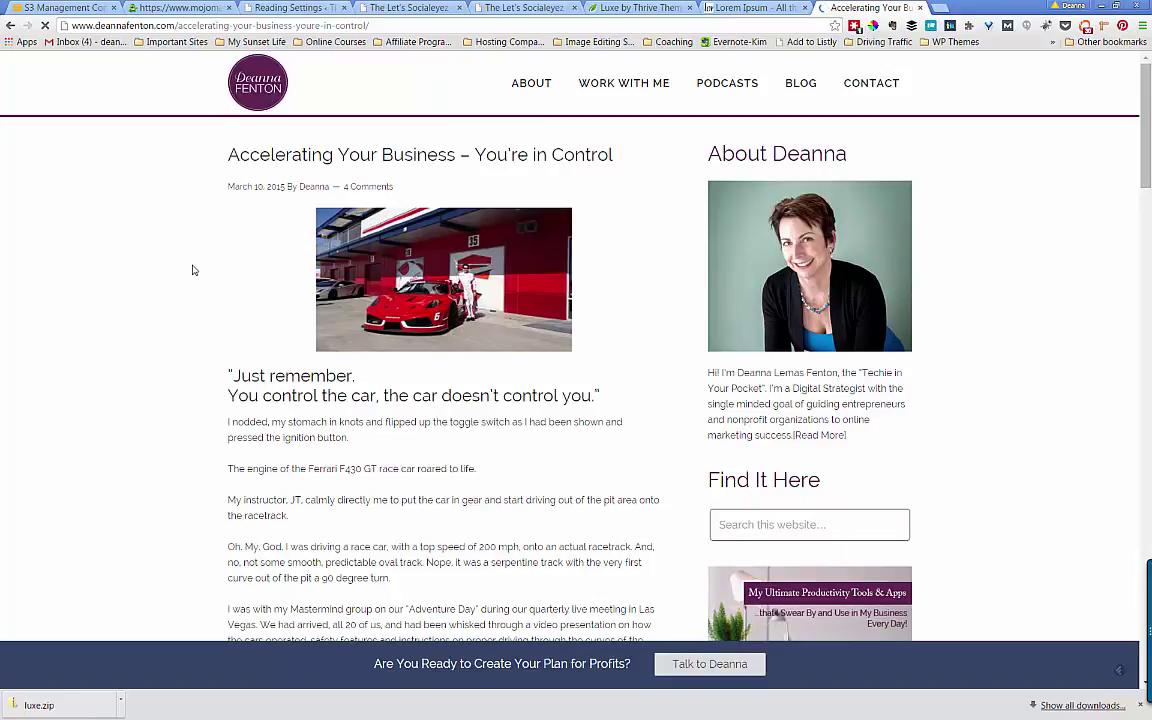
left_click(268, 8)
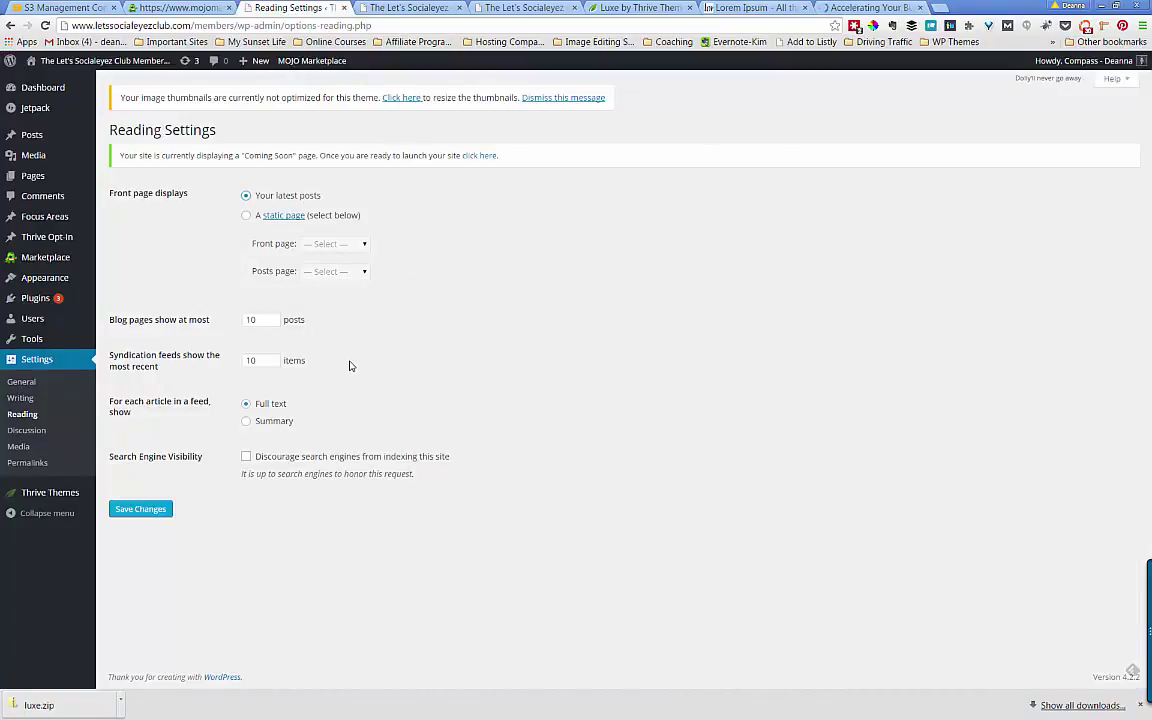
- Set feed articles to Summary, keep 'Discourage search engines' unchecked, and save Reading Settings
left_click(248, 421)
left_click(246, 457)
left_click(246, 457)
left_click(136, 511)
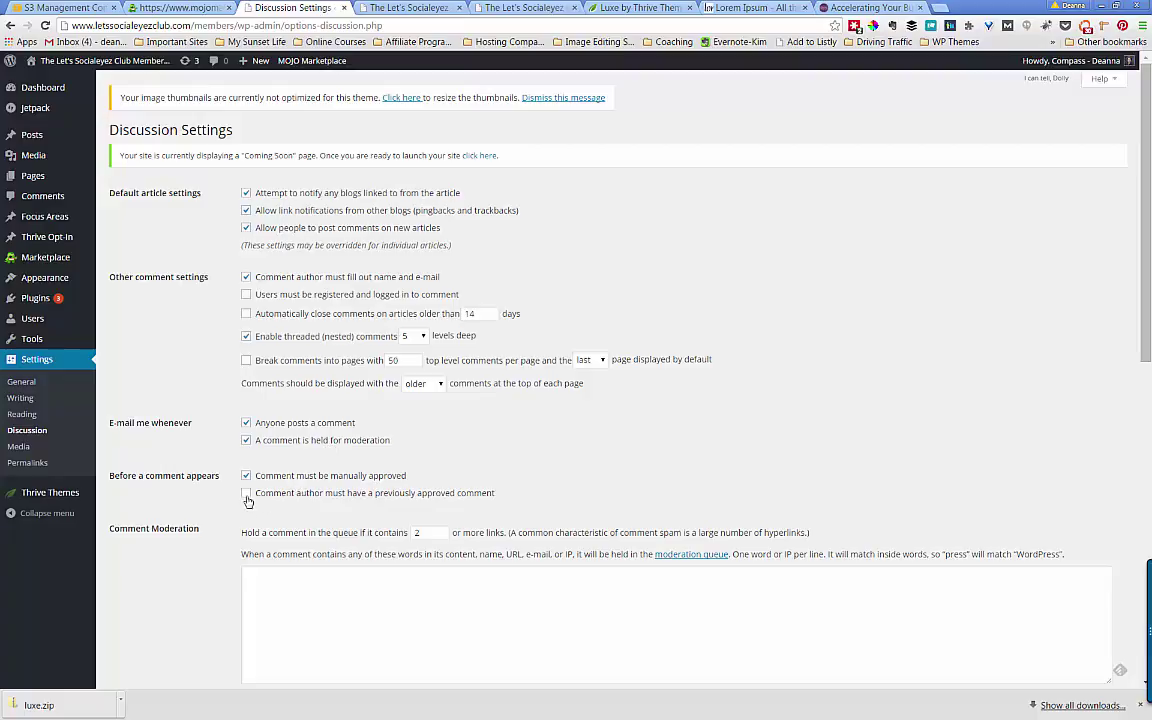
- Toggle the manual-approval and previously-approved-author comment options, leaving both as they were
left_click(246, 492)
left_click(247, 476)
left_click(246, 476)
left_click(246, 493)
- Review the Avatars section (avatars shown, Mystery Person default), then switch to the blog post
scroll(165, 493, "down", 3)
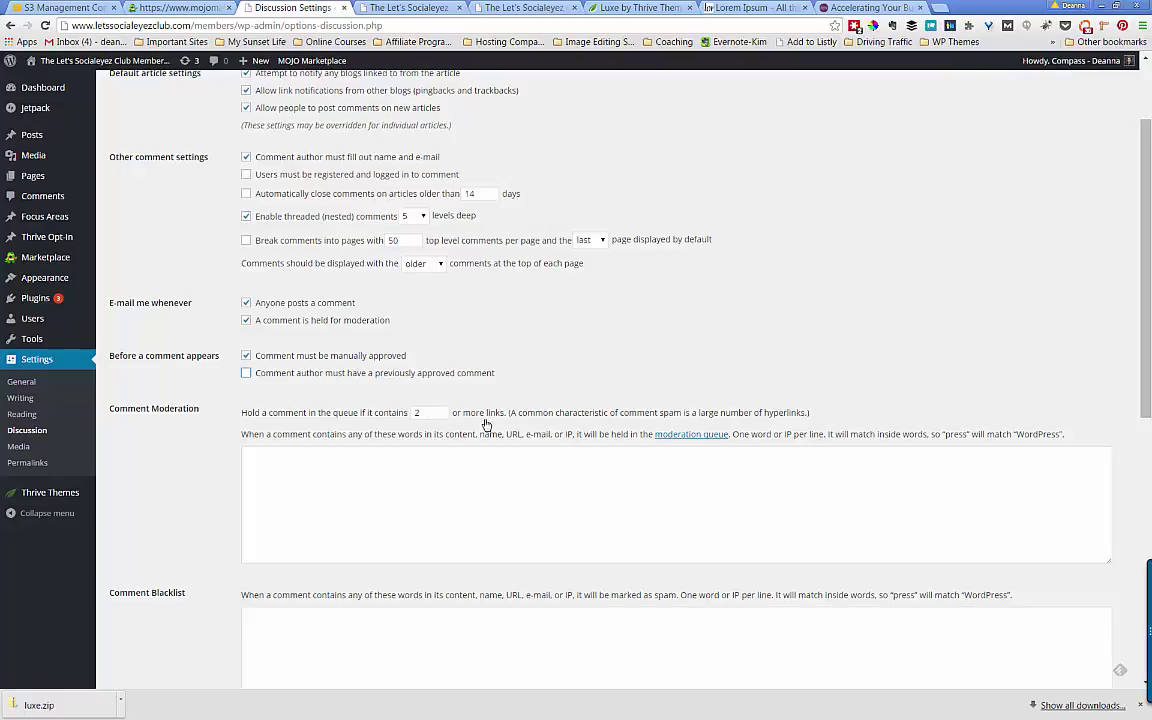
scroll(486, 425, "up", 1)
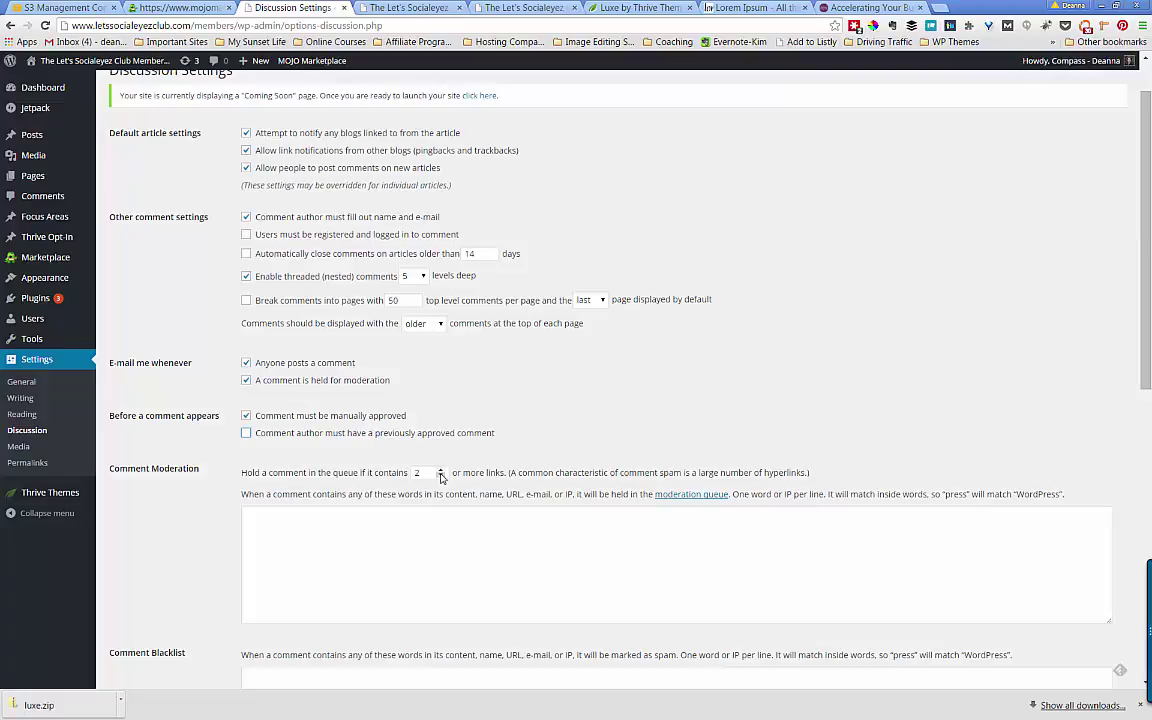
scroll(401, 536, "down", 1)
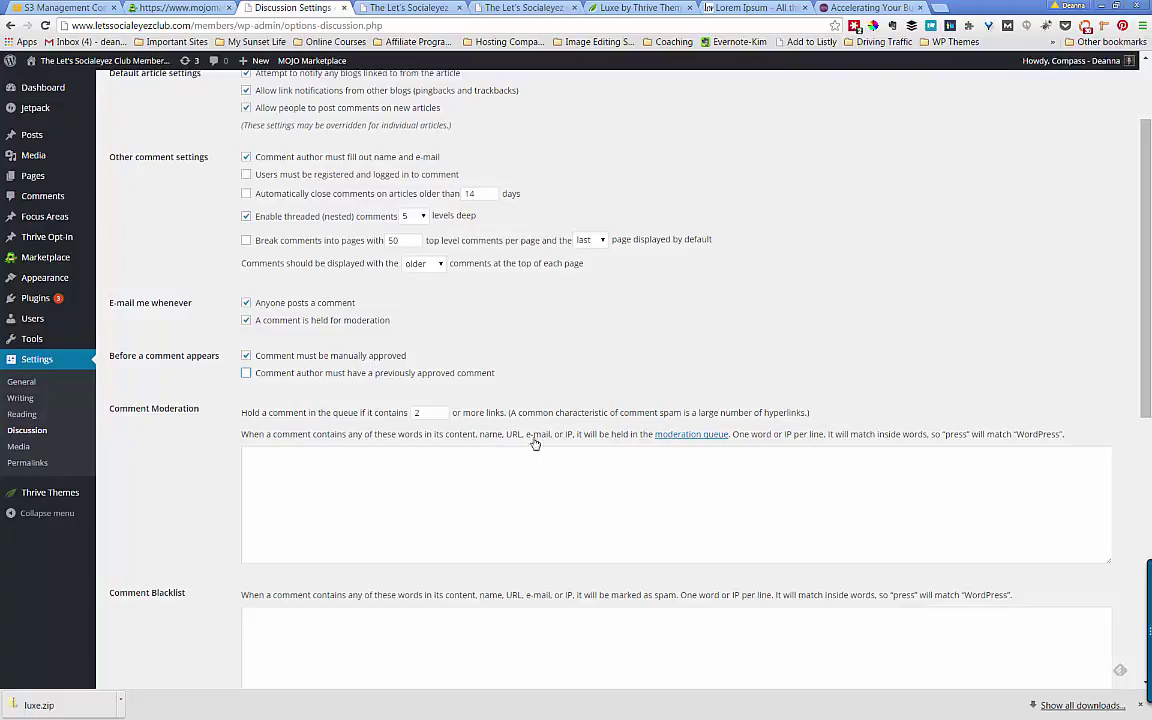
scroll(593, 447, "up", 1)
scroll(558, 462, "down", 2)
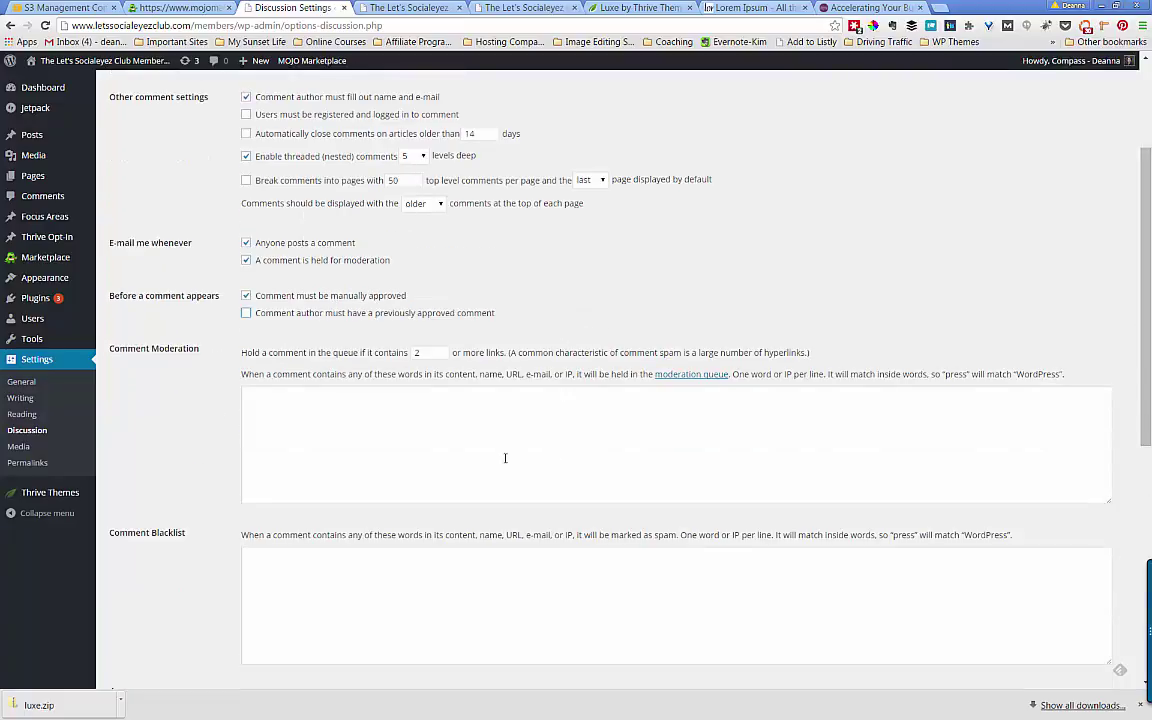
scroll(490, 456, "down", 2)
scroll(470, 456, "down", 2)
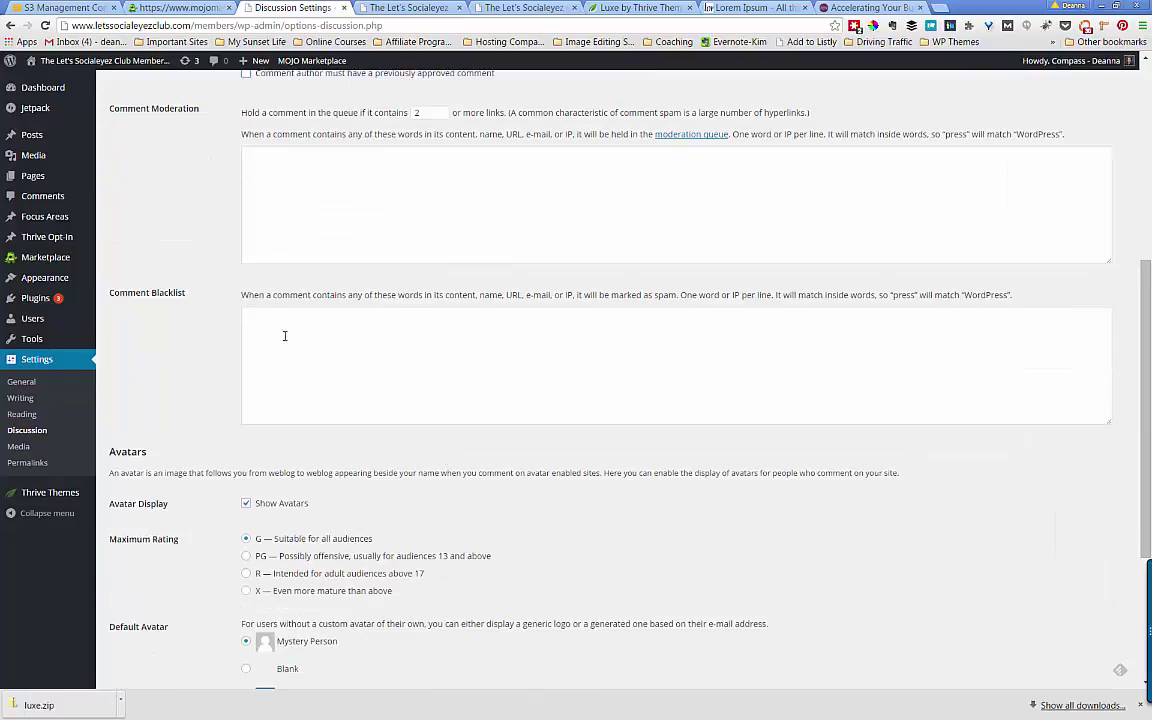
scroll(175, 340, "down", 2)
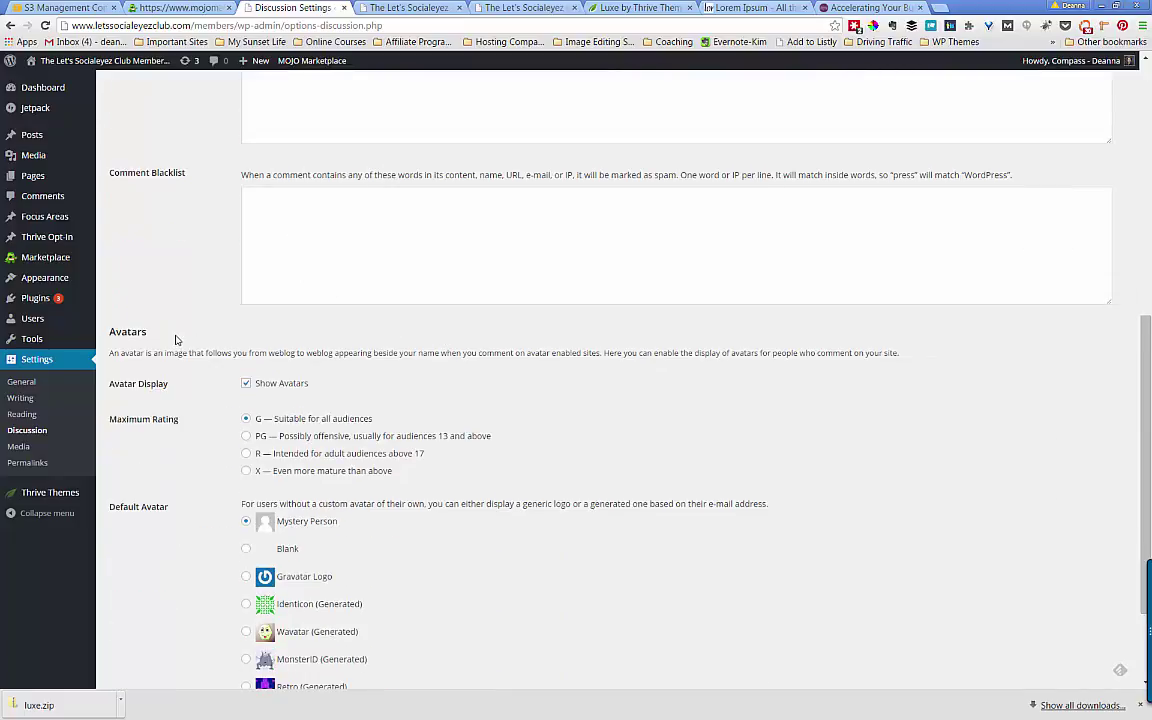
scroll(419, 360, "down", 2)
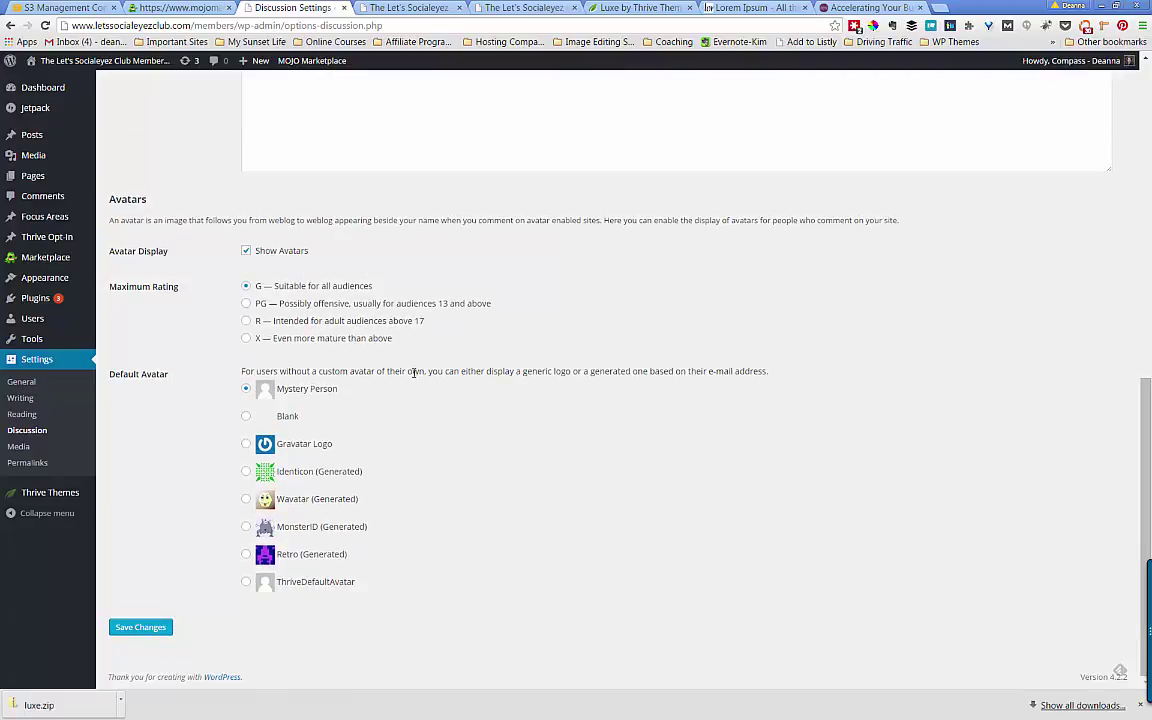
scroll(413, 373, "up", 5)
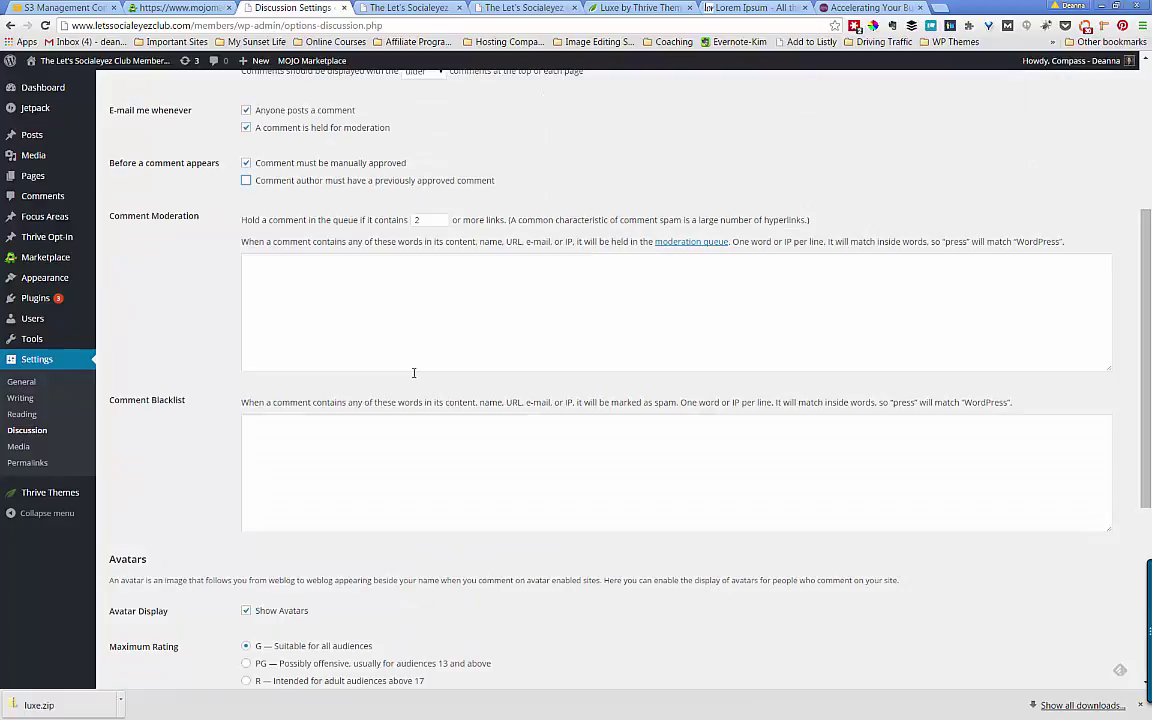
scroll(413, 373, "down", 1)
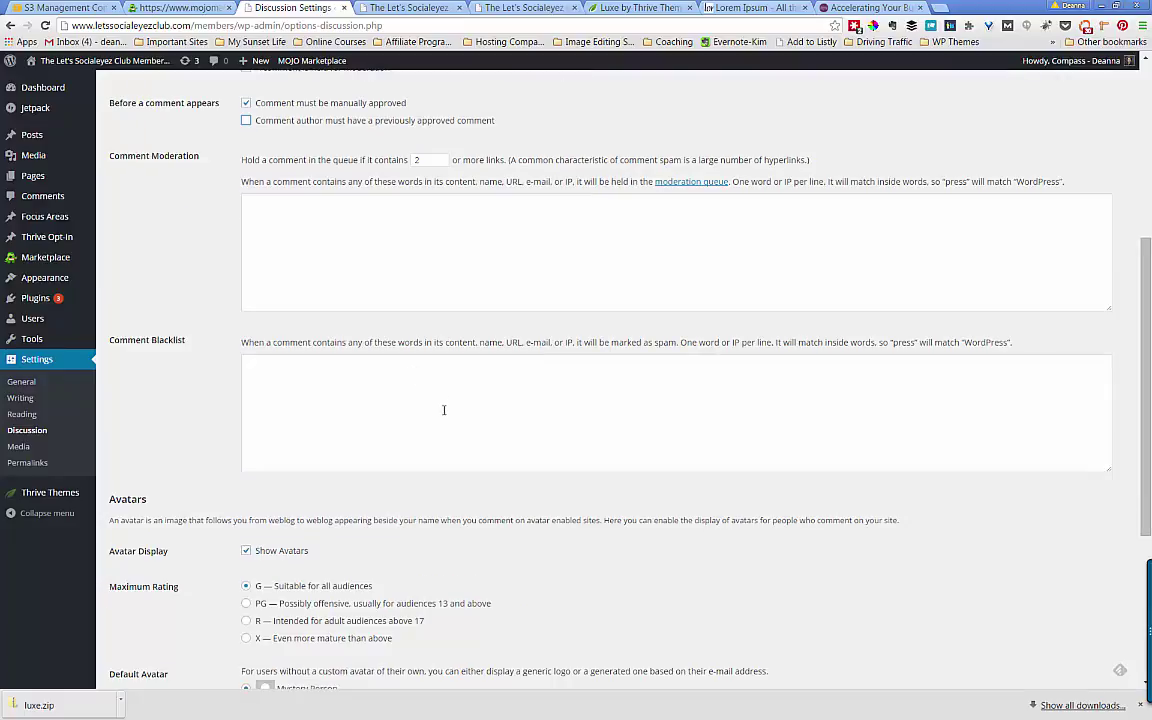
scroll(444, 410, "down", 3)
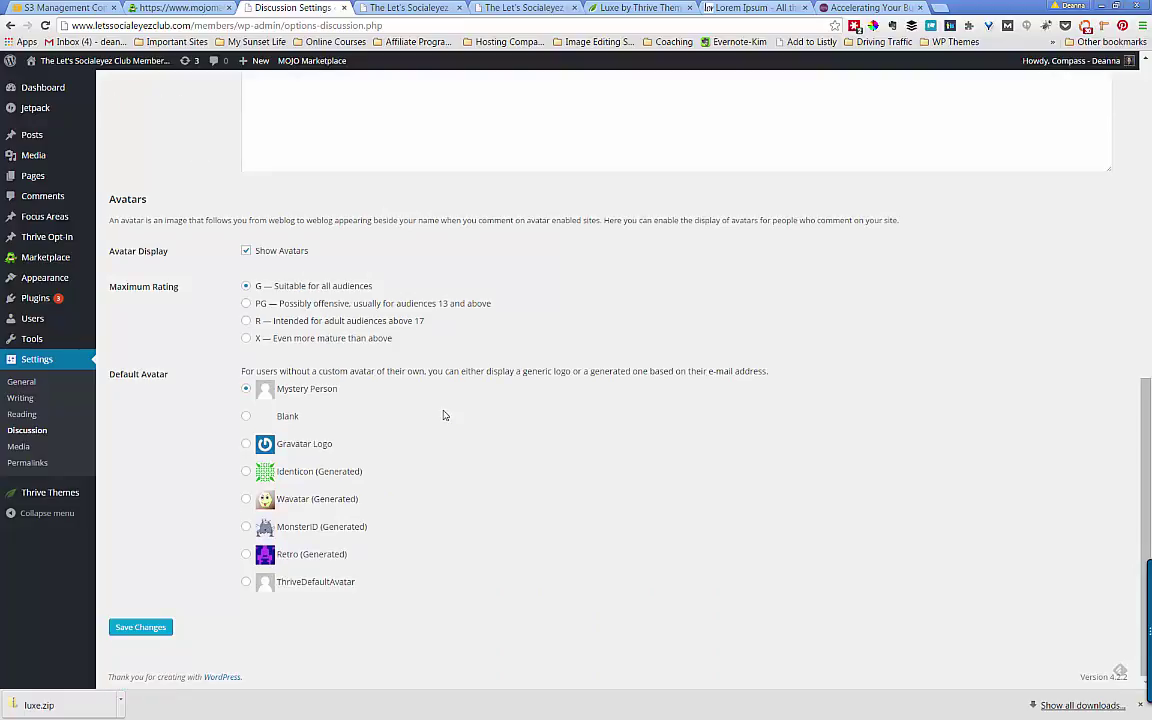
scroll(445, 415, "up", 1)
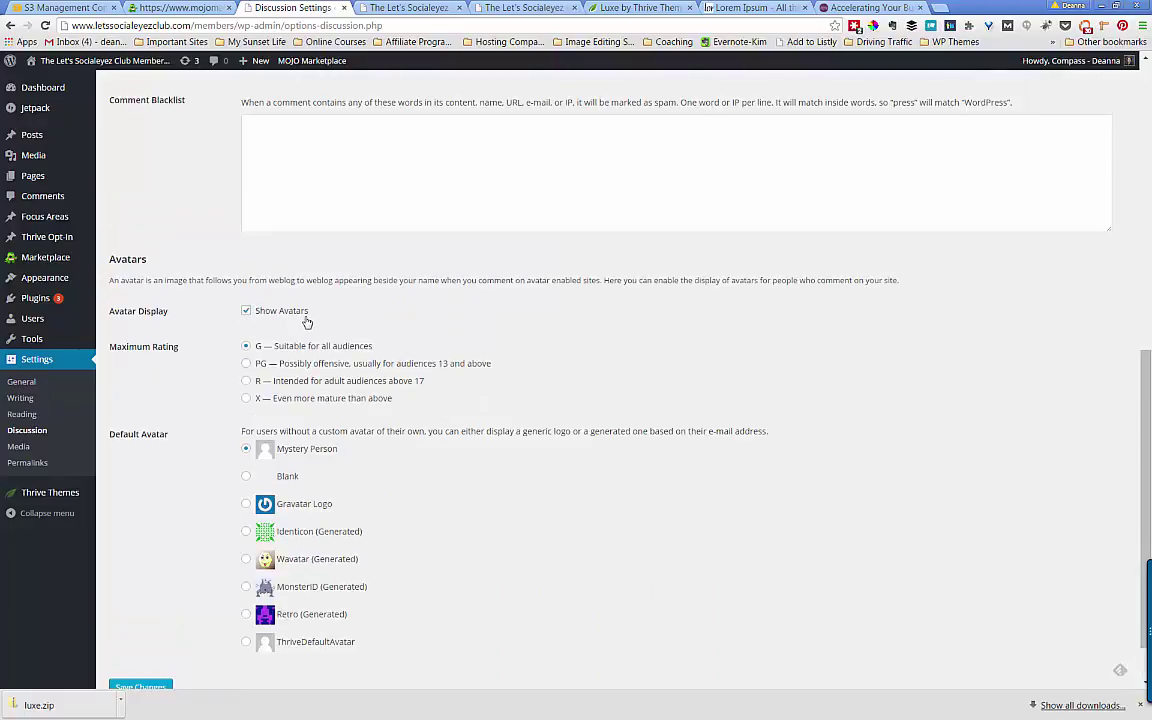
left_click(847, 9)
- Scroll the blog post down to its Comments to see the avatars, then return to Discussion Settings
scroll(212, 507, "down", 10)
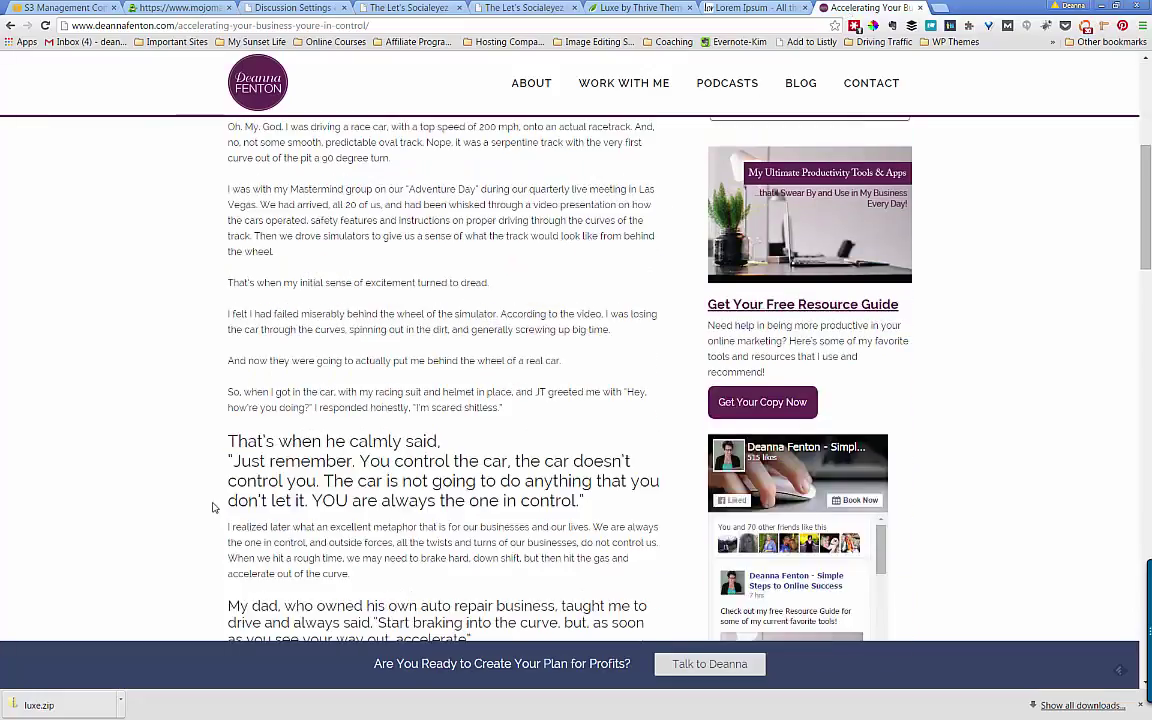
scroll(212, 507, "down", 10)
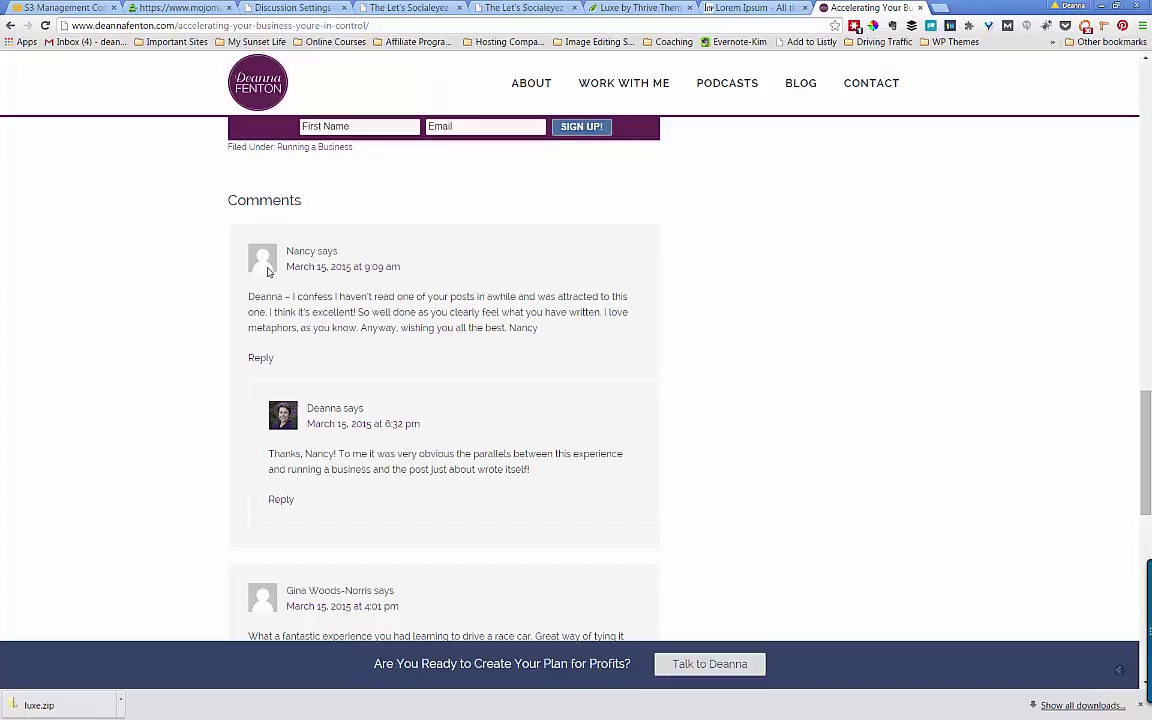
scroll(269, 273, "down", 2)
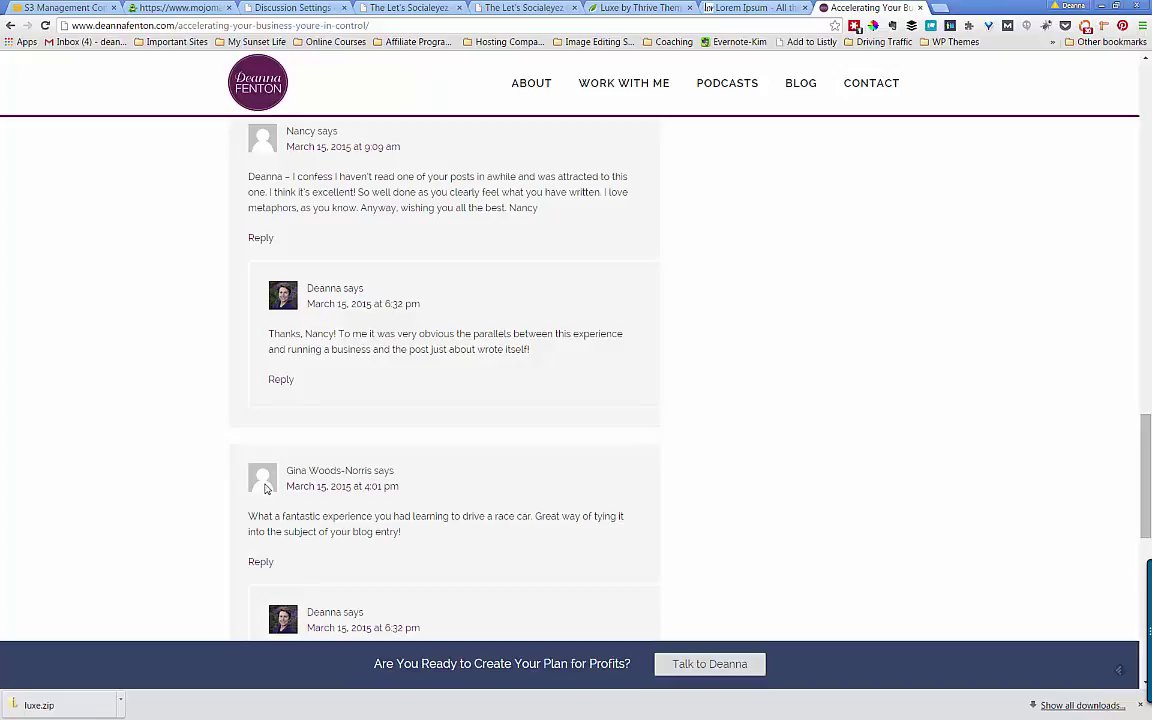
left_click(250, 10)
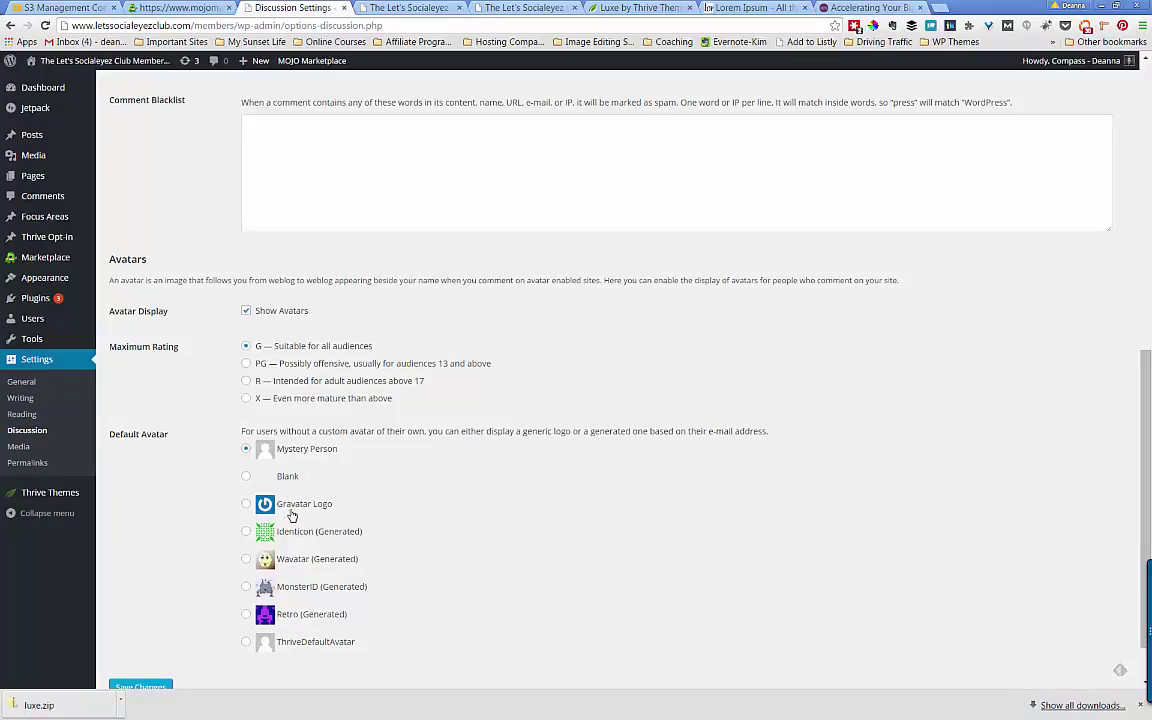
- Save Discussion Settings with avatars on, rated G, and Mystery Person as default
scroll(405, 600, "down", 1)
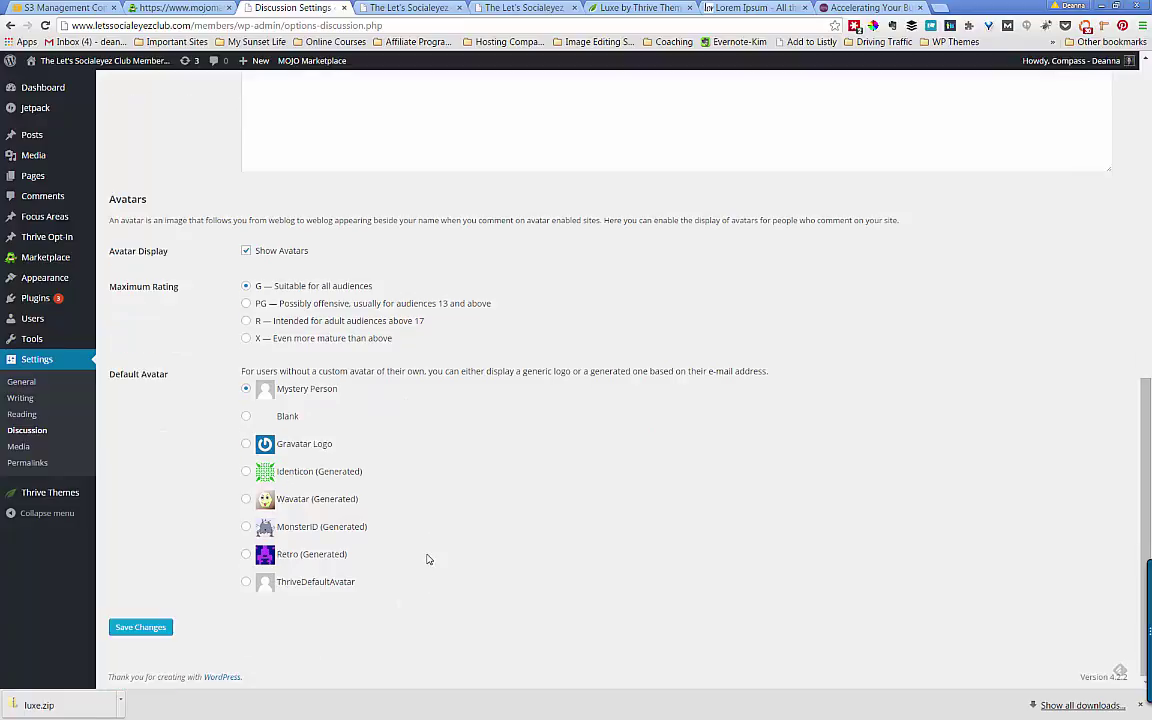
left_click(136, 630)
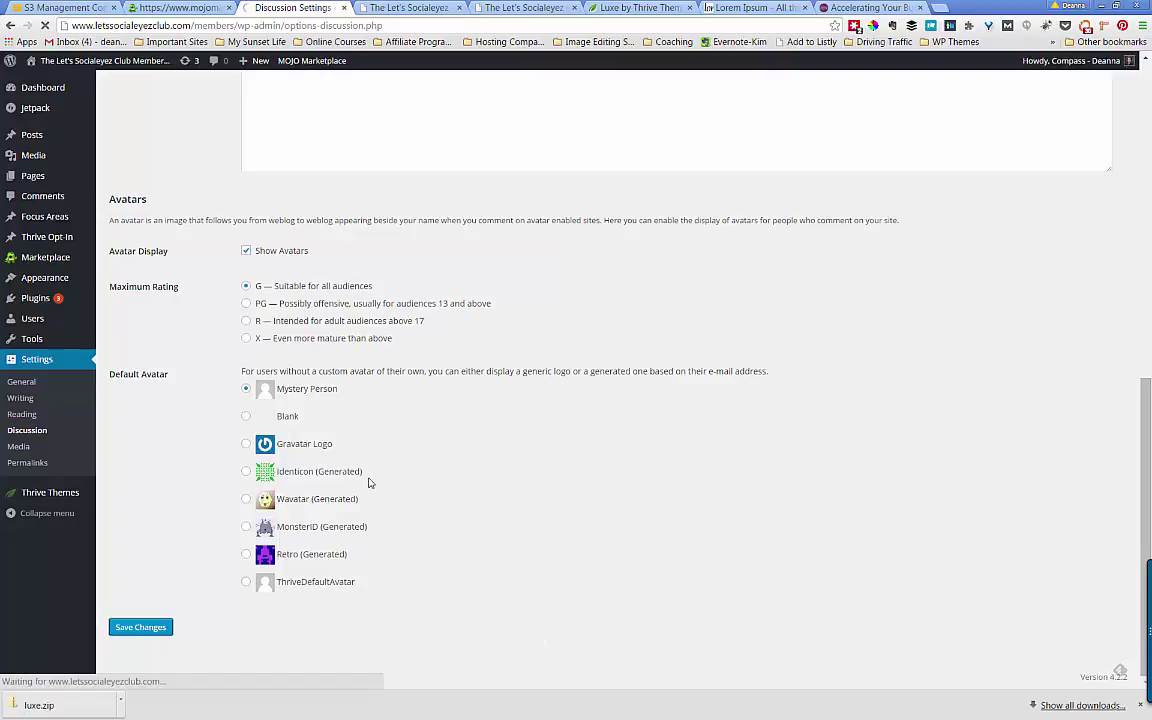
- Open Settings > Media, showing 150×150 thumbnails, 300 medium and 1024 large sizes
left_click(37, 451)
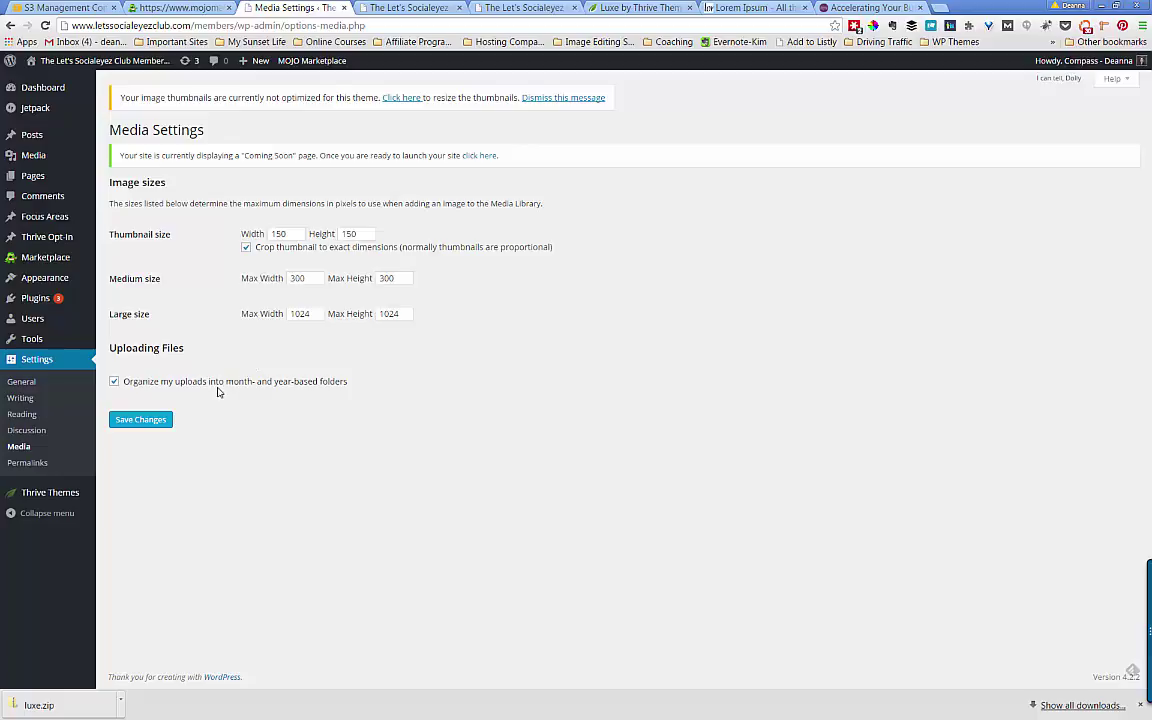
- Save the Media settings unchanged and go to Permalinks, currently on Default ?p=123
left_click(141, 418)
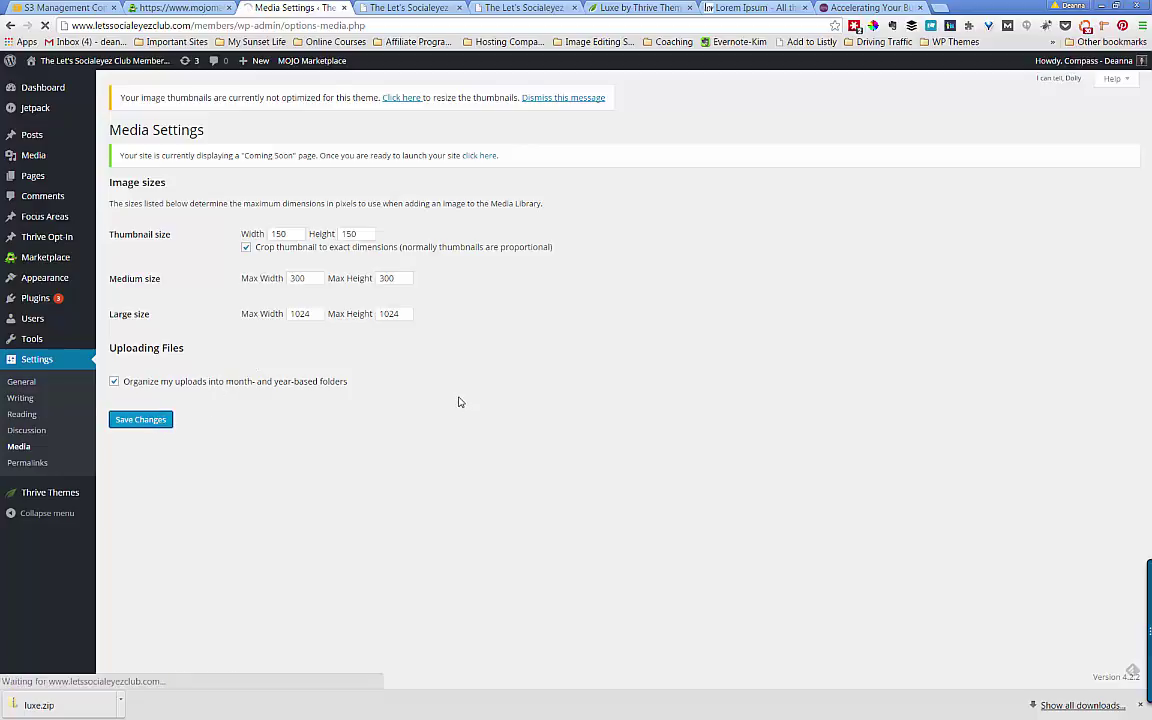
left_click(27, 464)
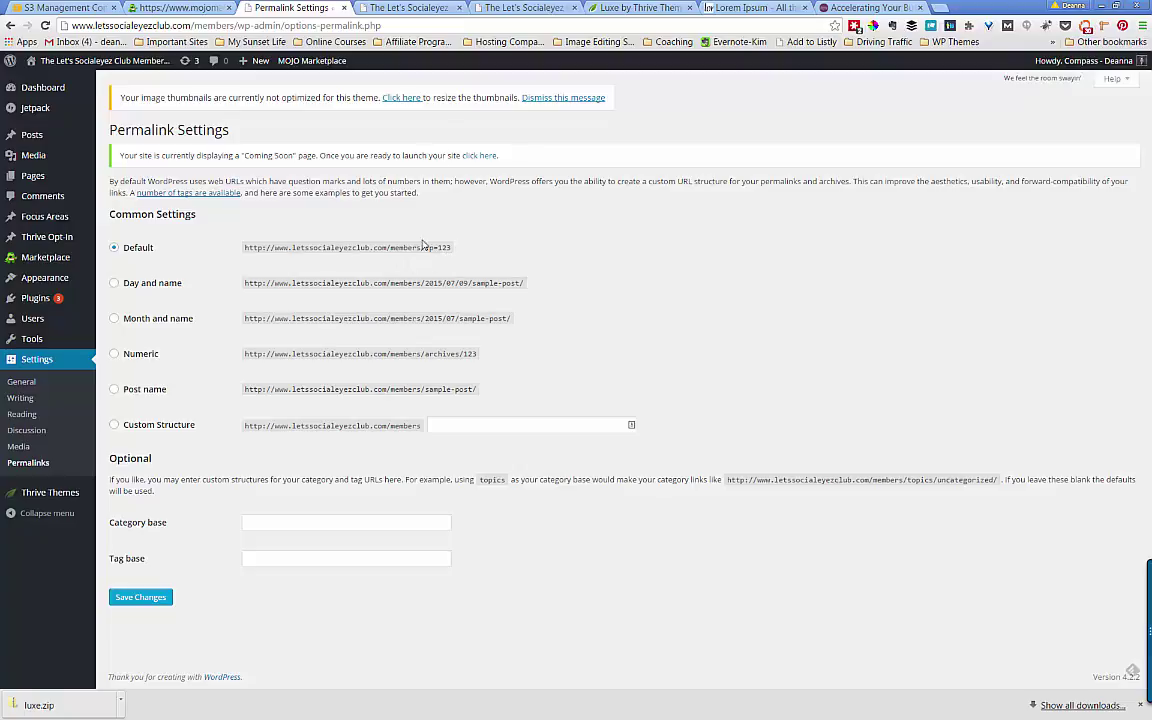
- Open the How to Install WordPress post to note its /members/?p=14 address, then return to Permalinks
left_click(455, 8)
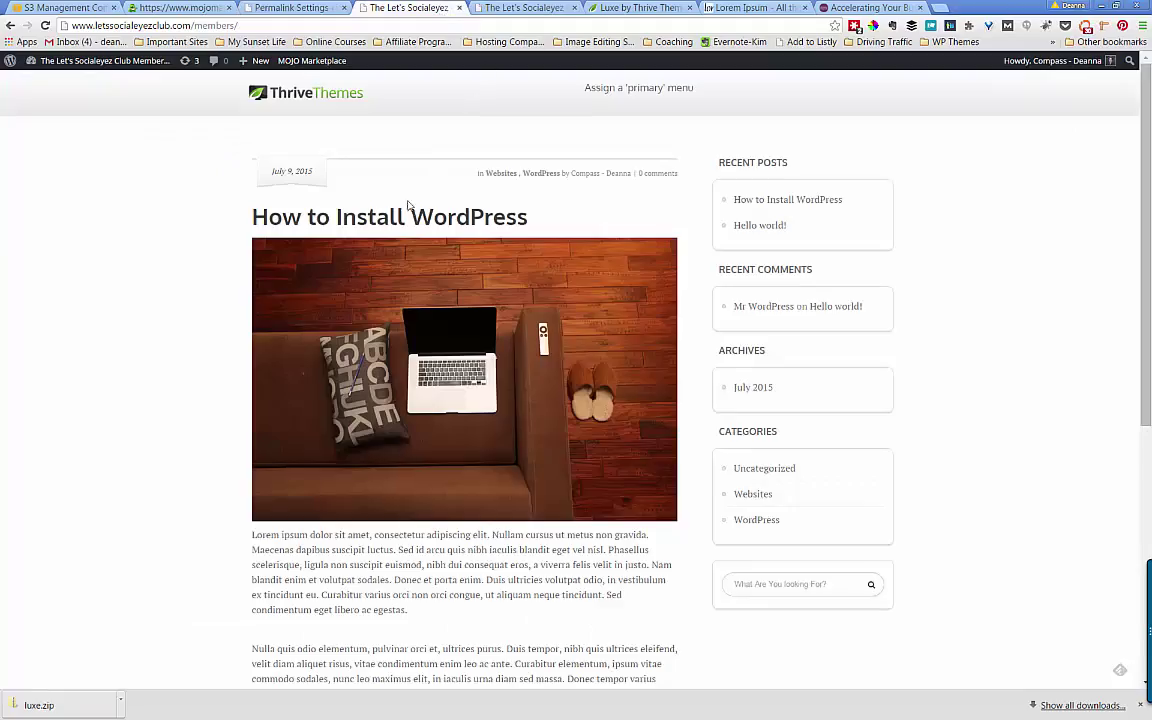
left_click(486, 224)
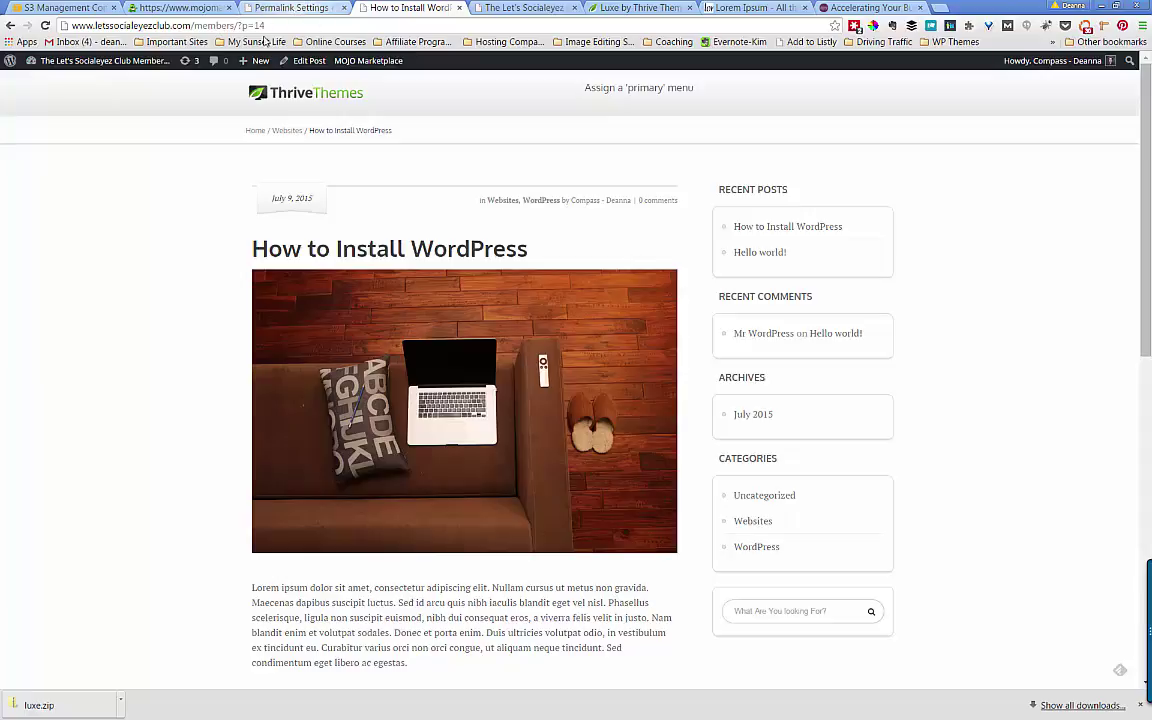
left_click(291, 9)
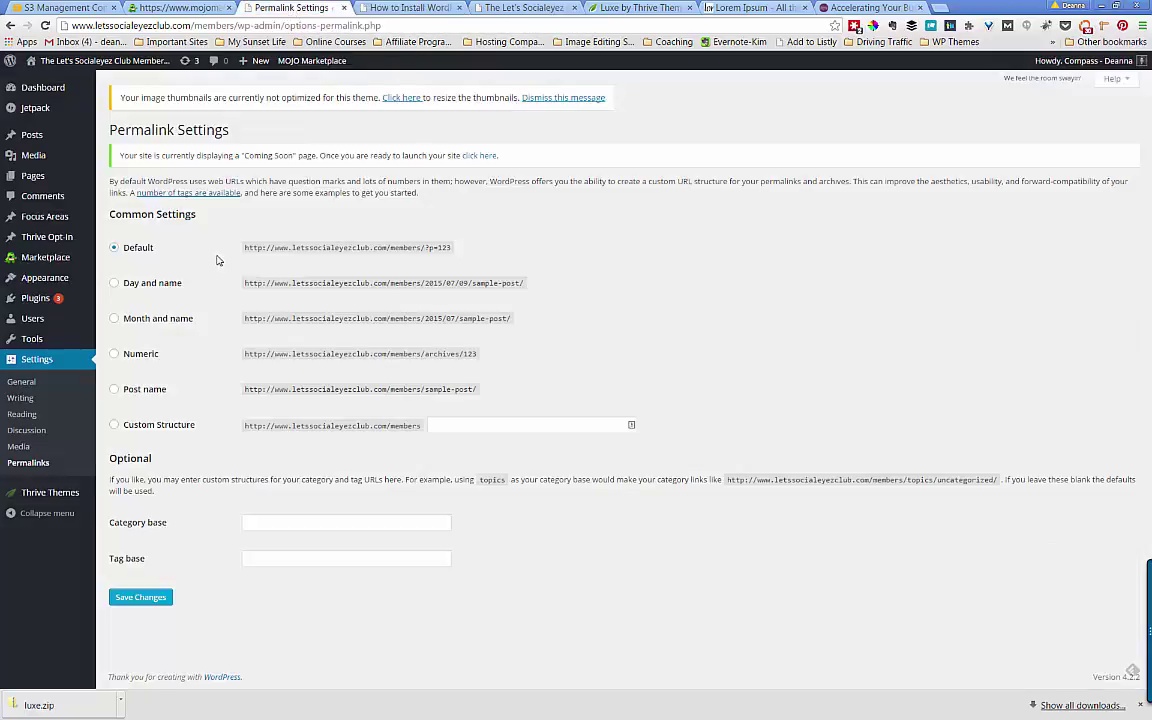
- Select the Post name permalink structure, save it, and switch to the How to Install WordPress post
left_click(115, 391)
left_click(141, 598)
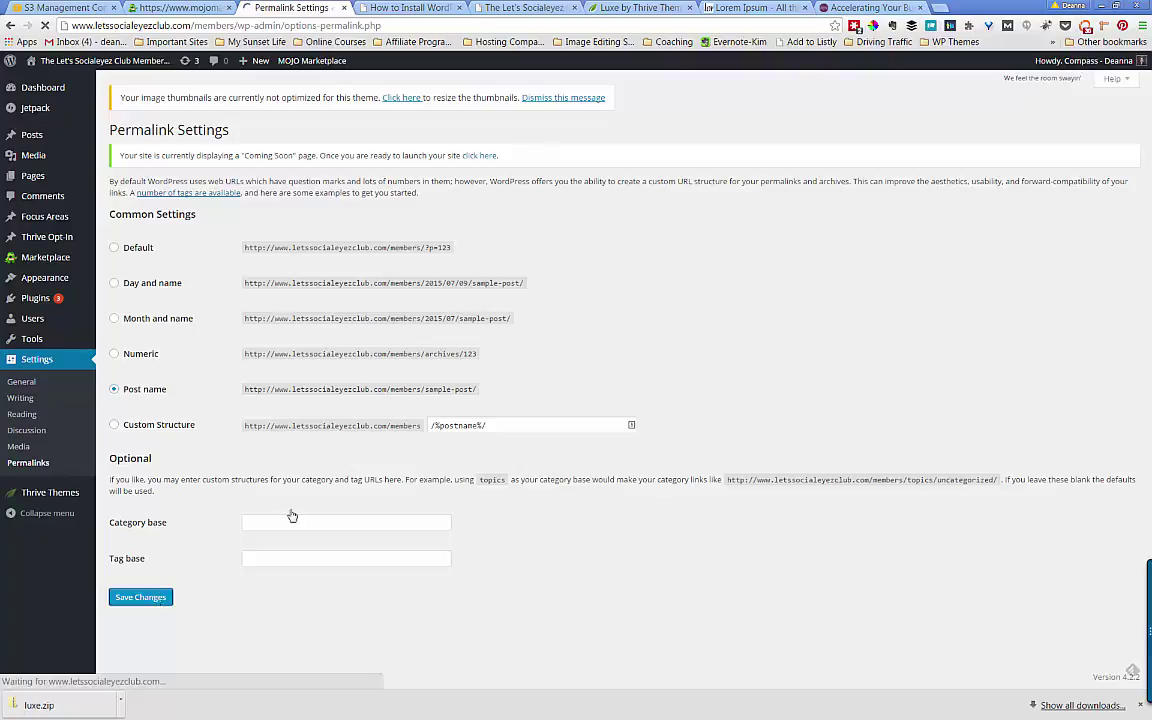
left_click(427, 9)
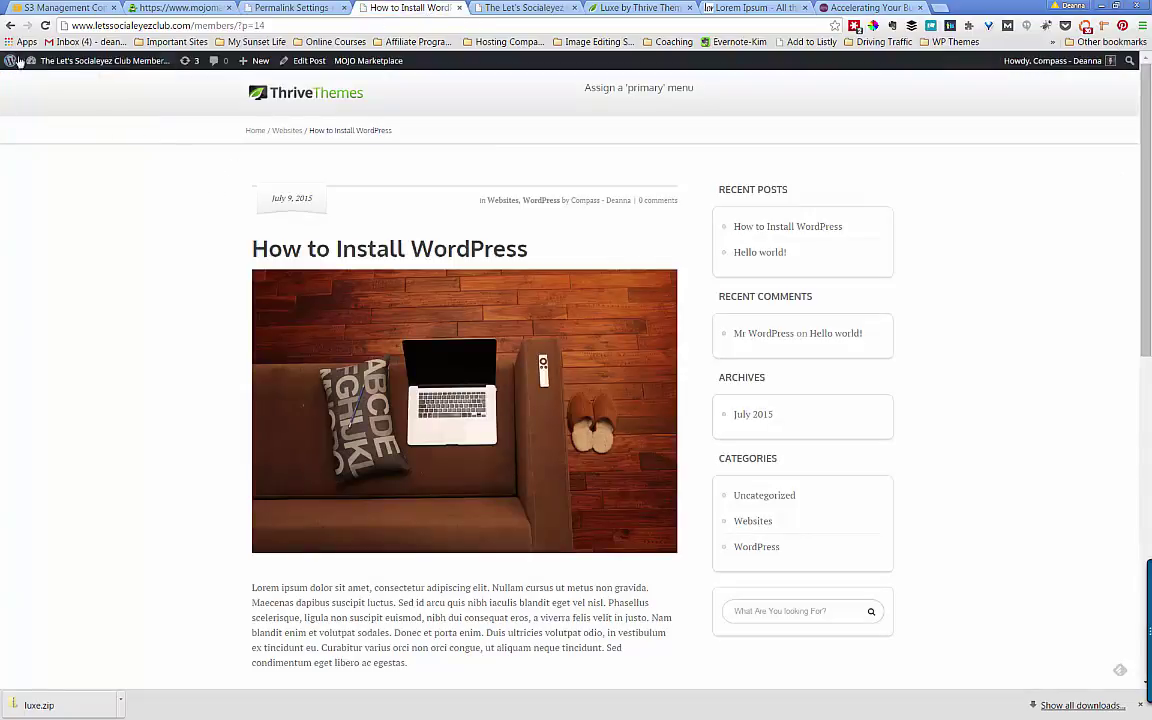
- Reload the post to see /members/how-to-install-wordpress/, then save the Post name permalinks again
left_click(45, 25)
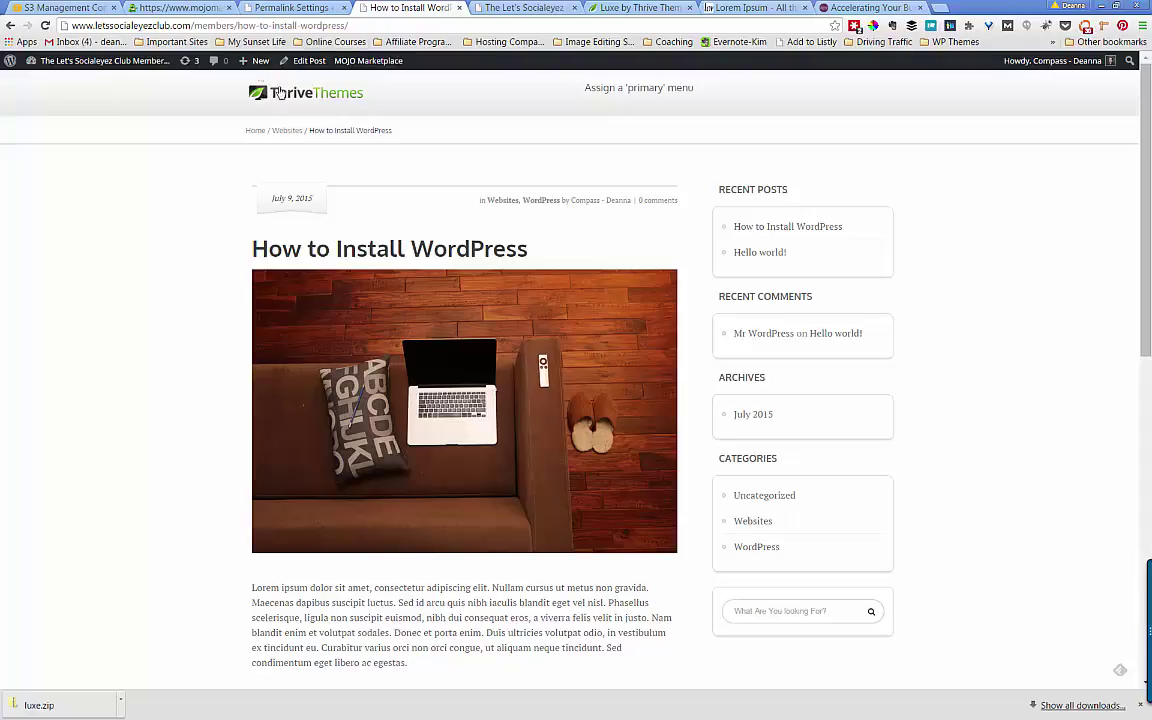
left_click(290, 8)
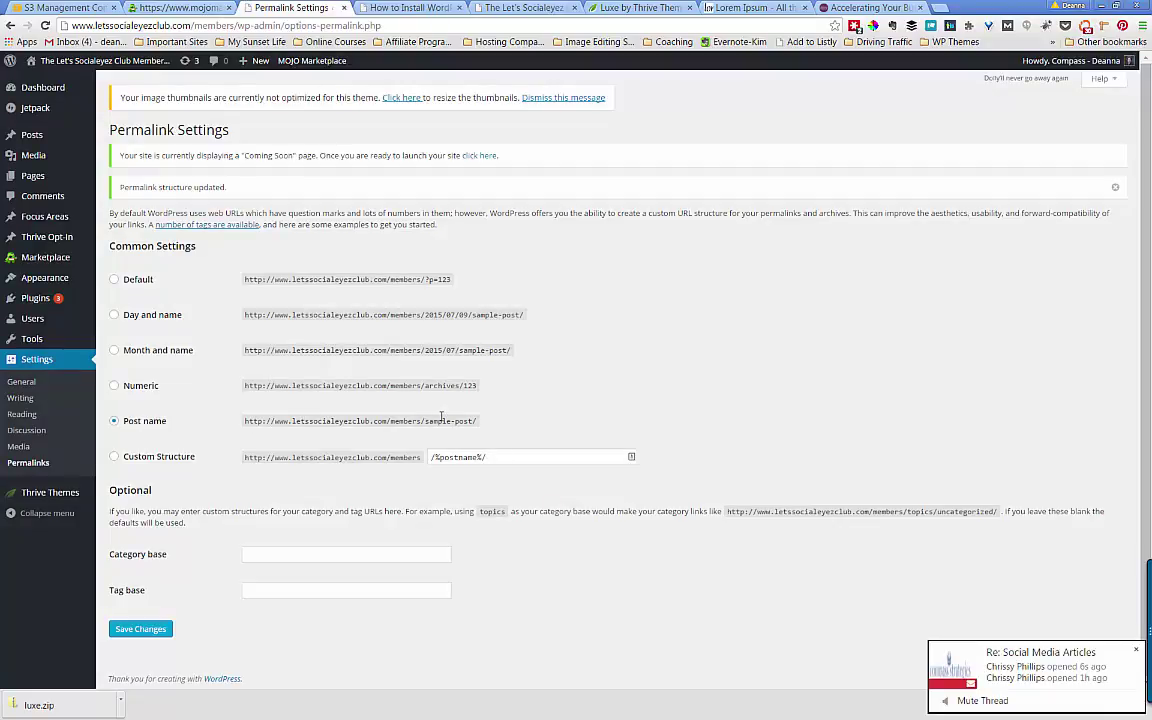
left_click(153, 631)
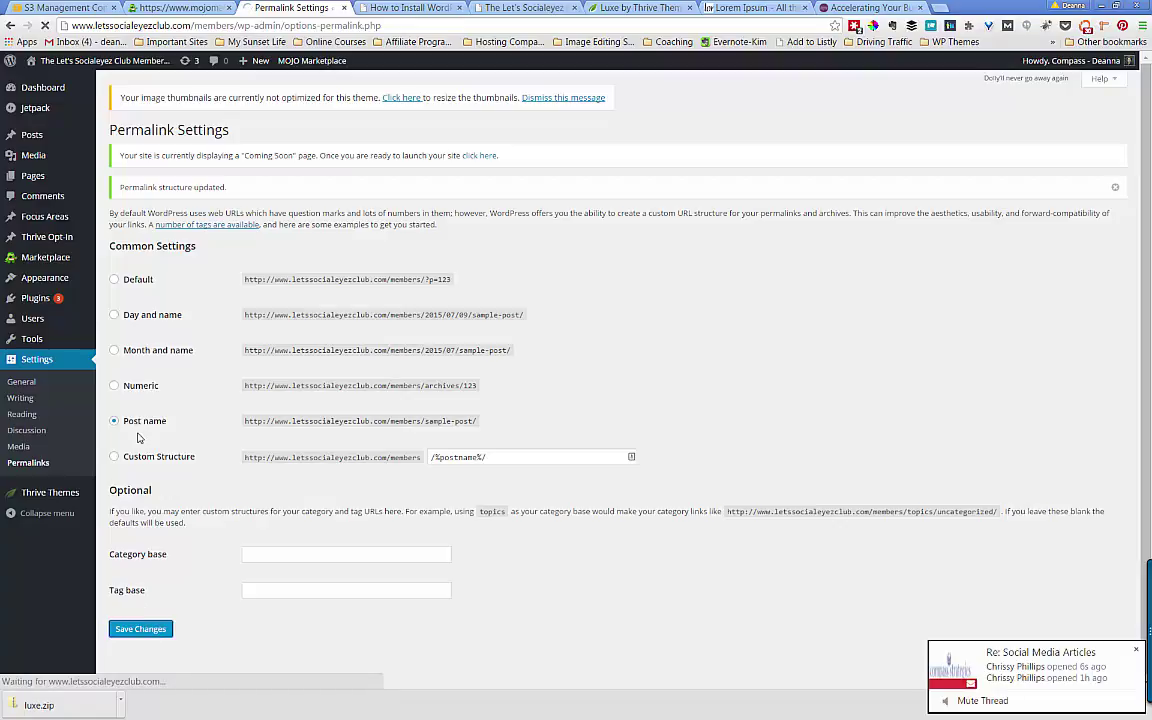